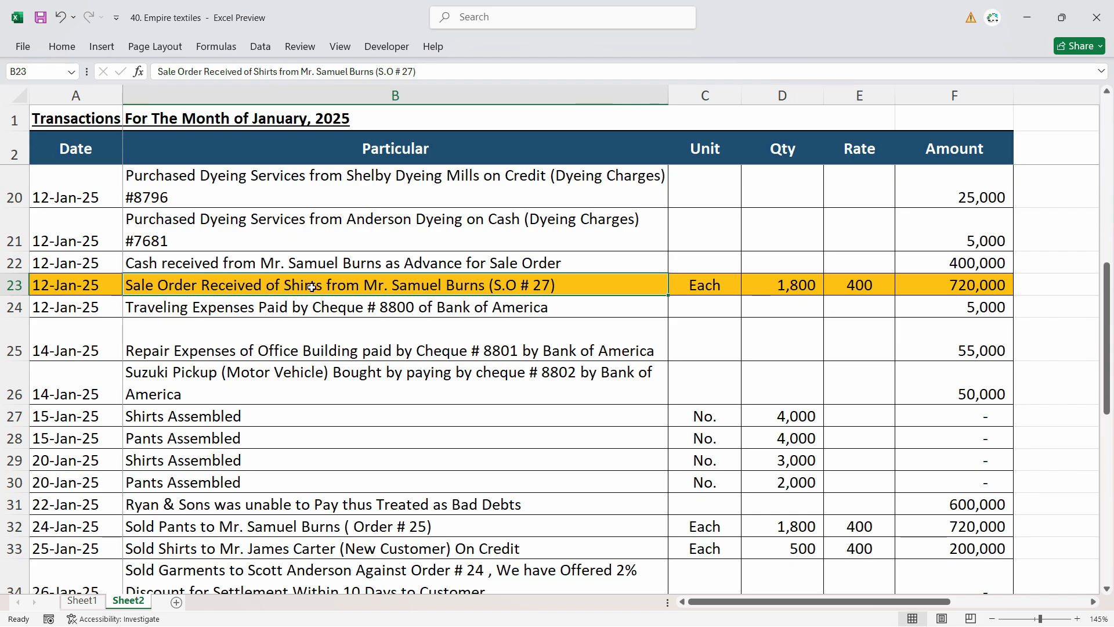
# Review the 12-Jan-25 shirt sale order's quantity, rate and amount, and compare it with the customer's advance receipt entry above it.
pyautogui.click(807, 285)
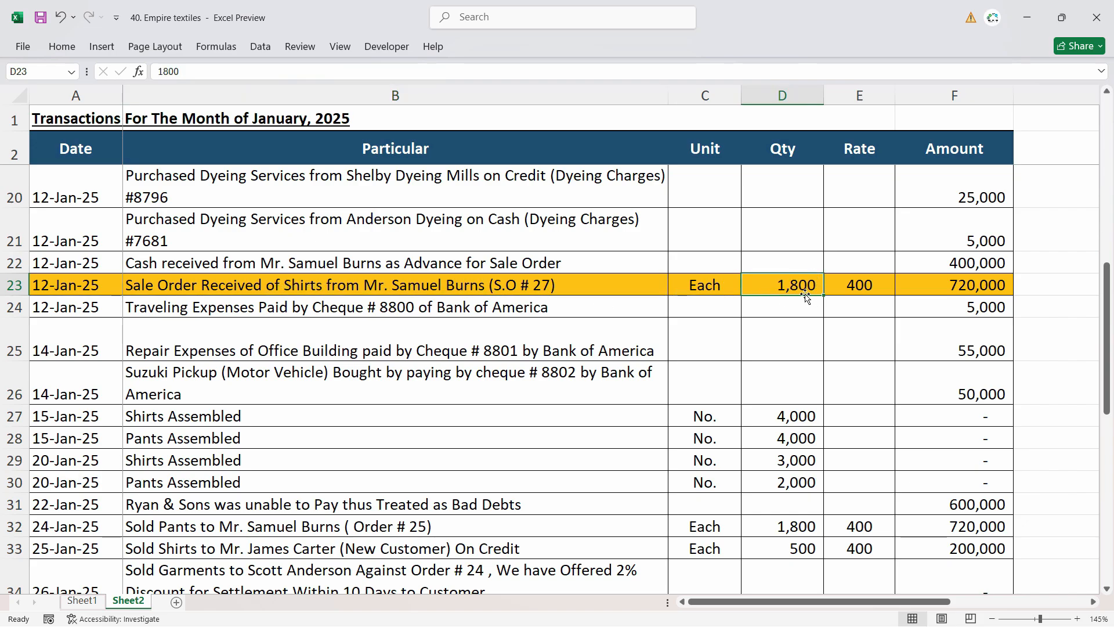
pyautogui.click(833, 283)
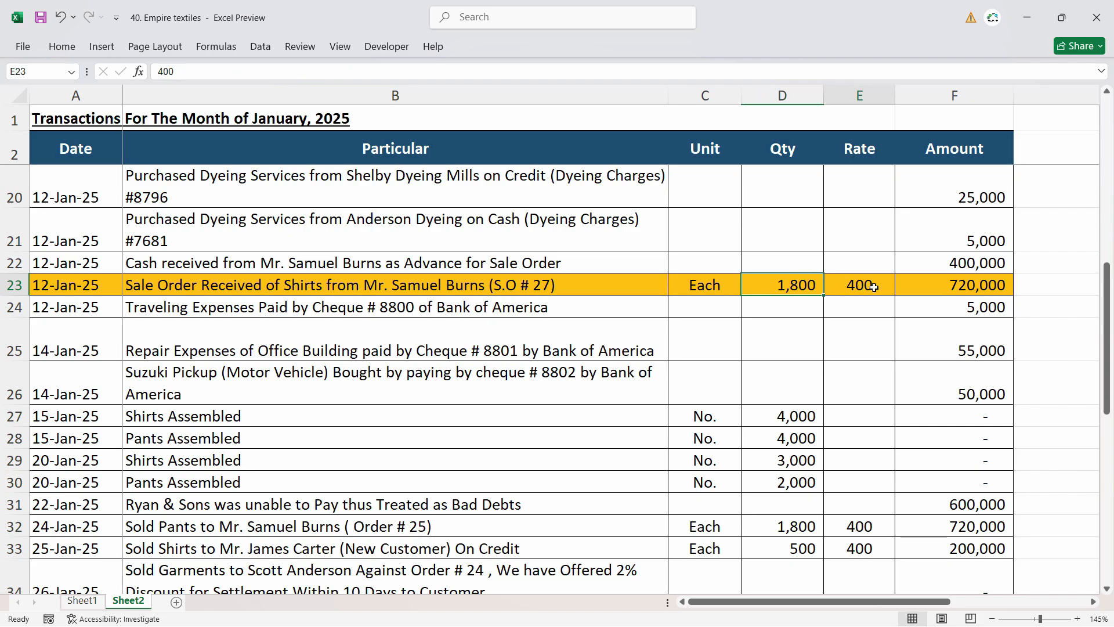
pyautogui.click(956, 286)
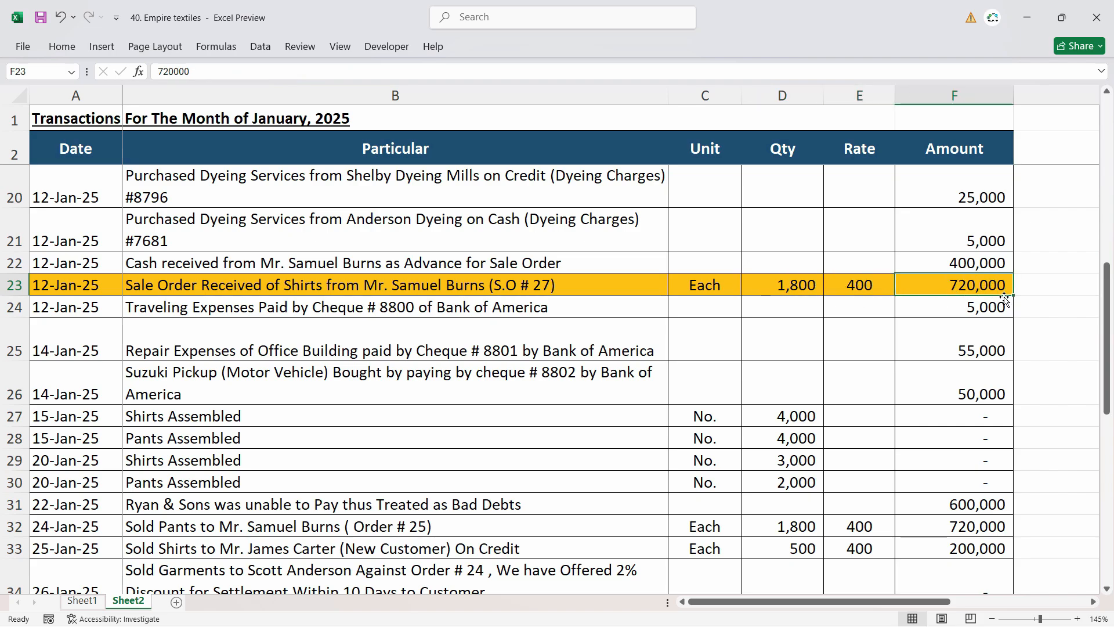
pyautogui.click(195, 259)
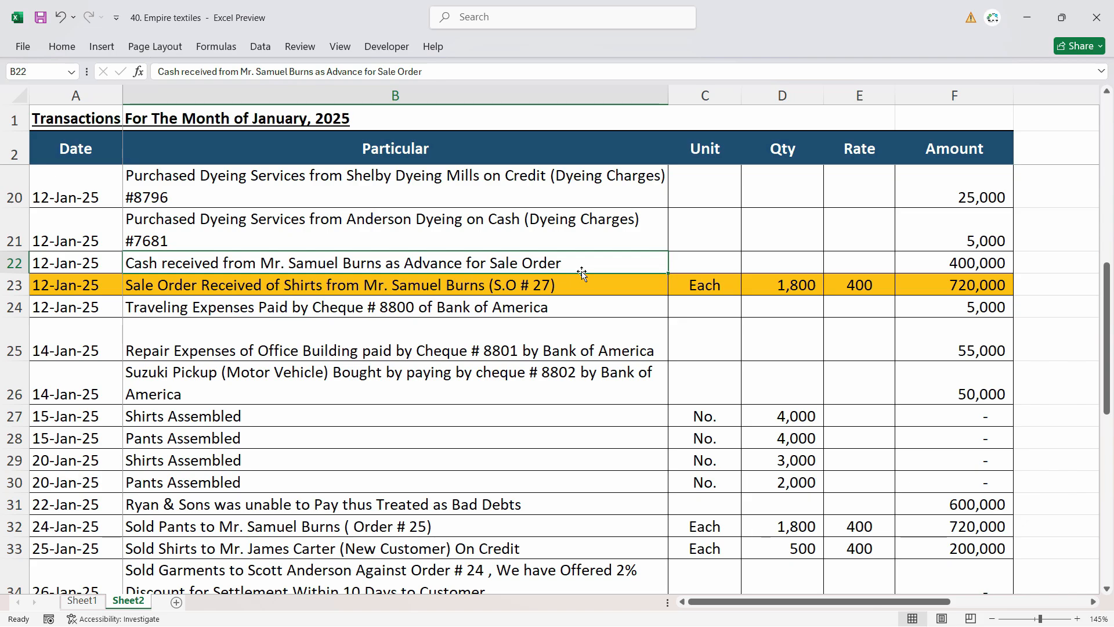
pyautogui.click(534, 290)
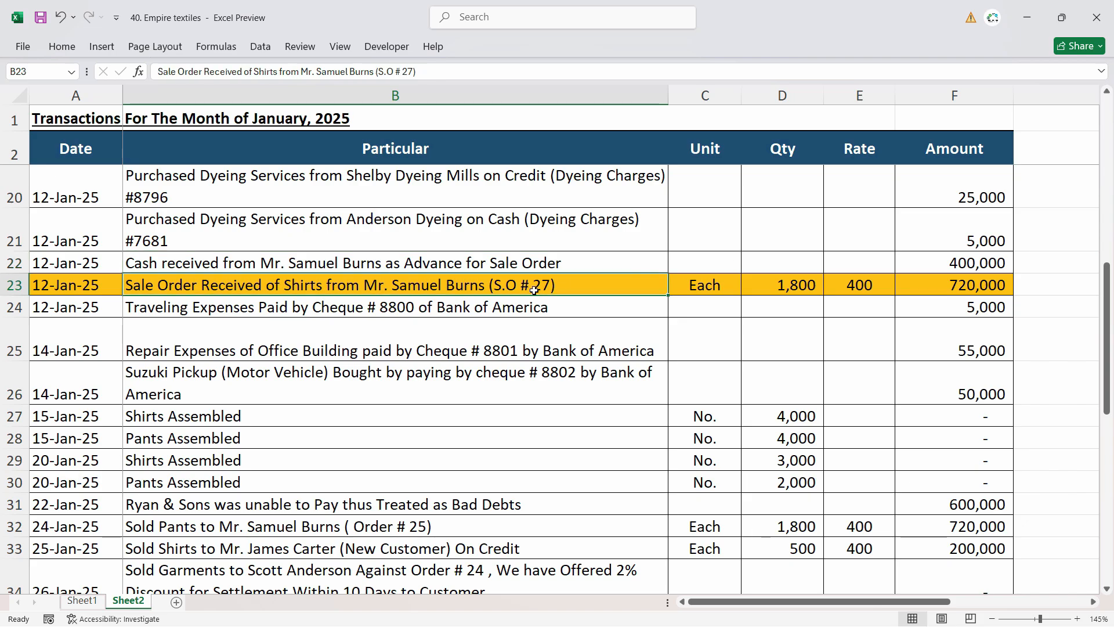
pyautogui.click(408, 263)
pyautogui.click(393, 285)
pyautogui.click(428, 267)
pyautogui.click(418, 285)
pyautogui.click(351, 264)
pyautogui.click(362, 283)
pyautogui.click(374, 262)
pyautogui.click(373, 284)
pyautogui.press('Up')
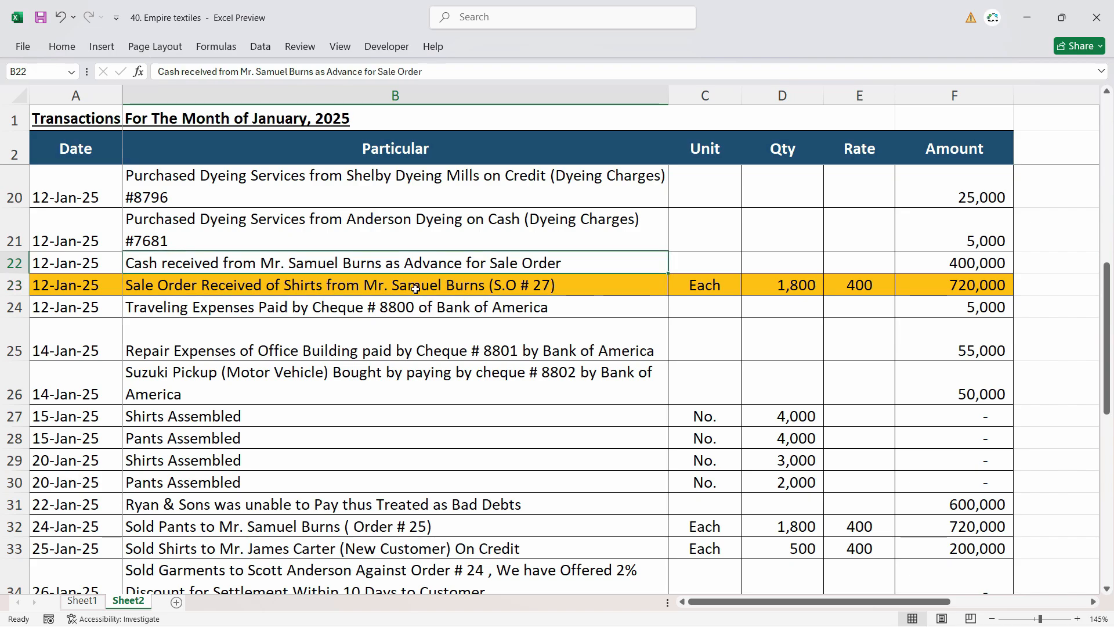
pyautogui.press('Down')
pyautogui.press('Up')
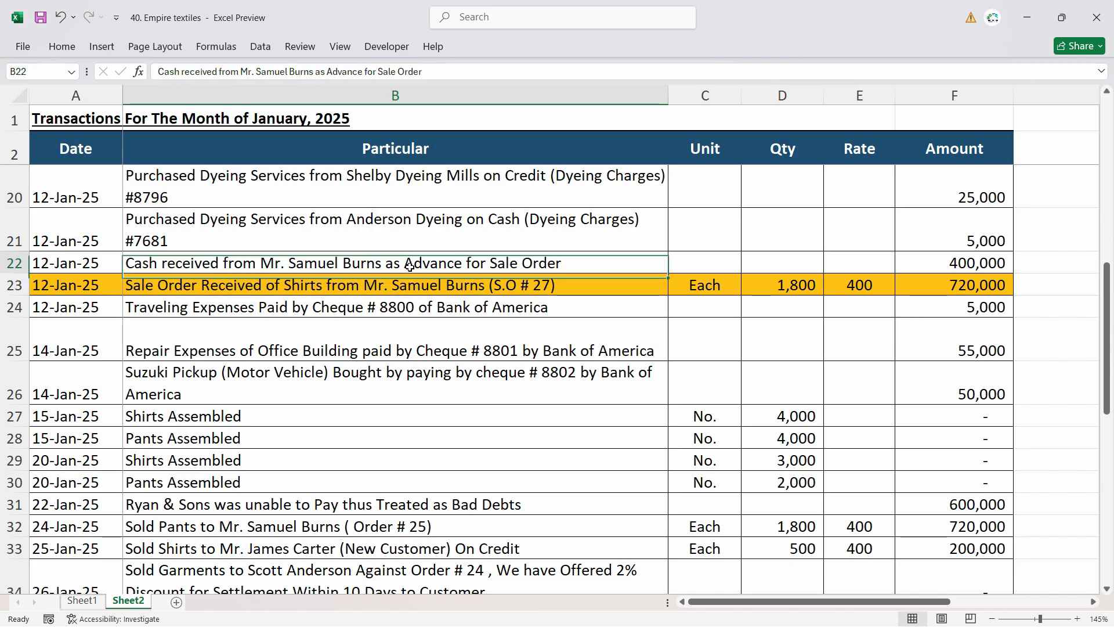
pyautogui.press('Down')
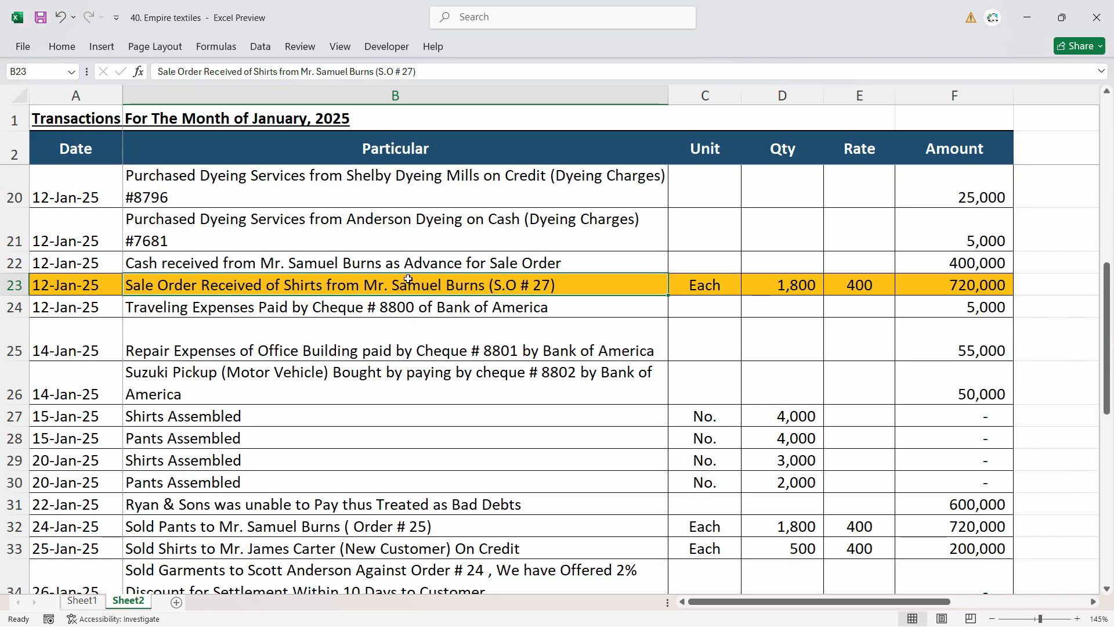
pyautogui.click(413, 261)
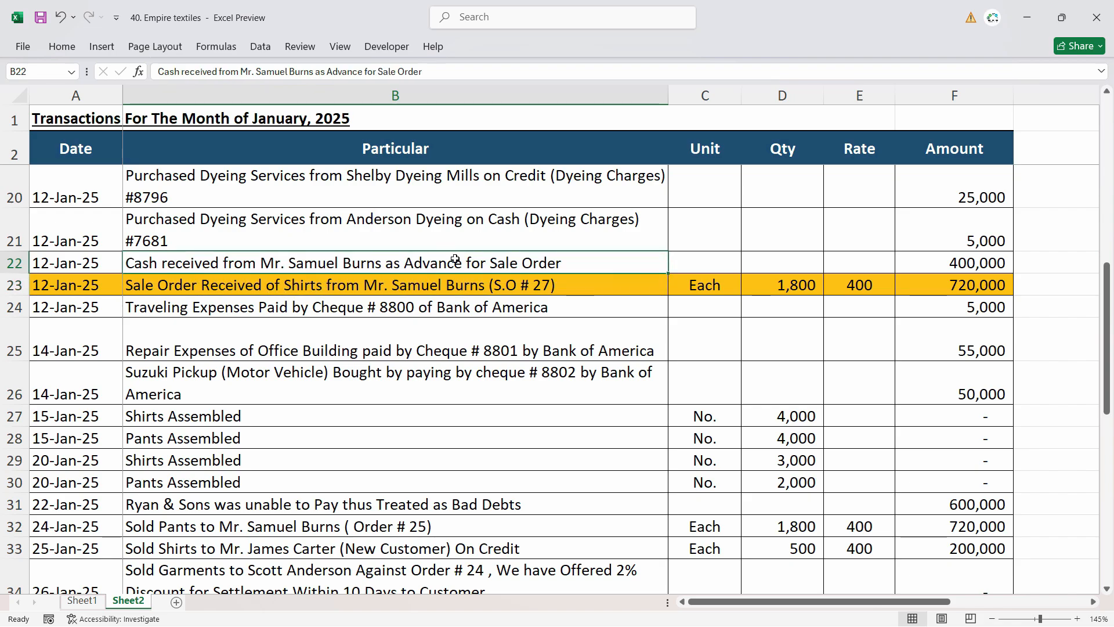
pyautogui.click(498, 283)
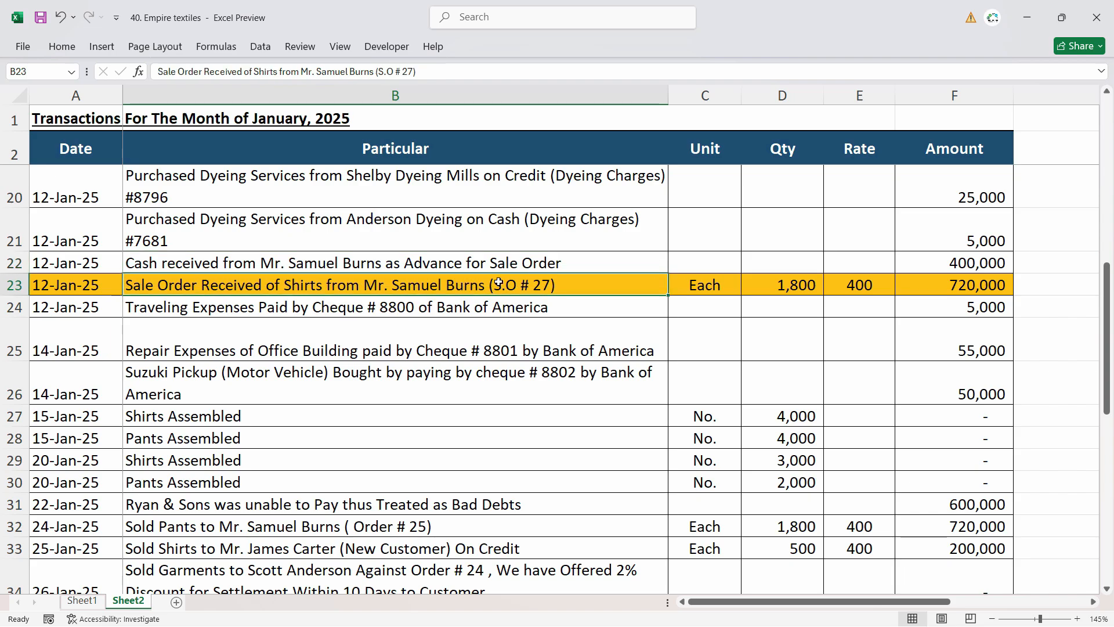
pyautogui.click(530, 266)
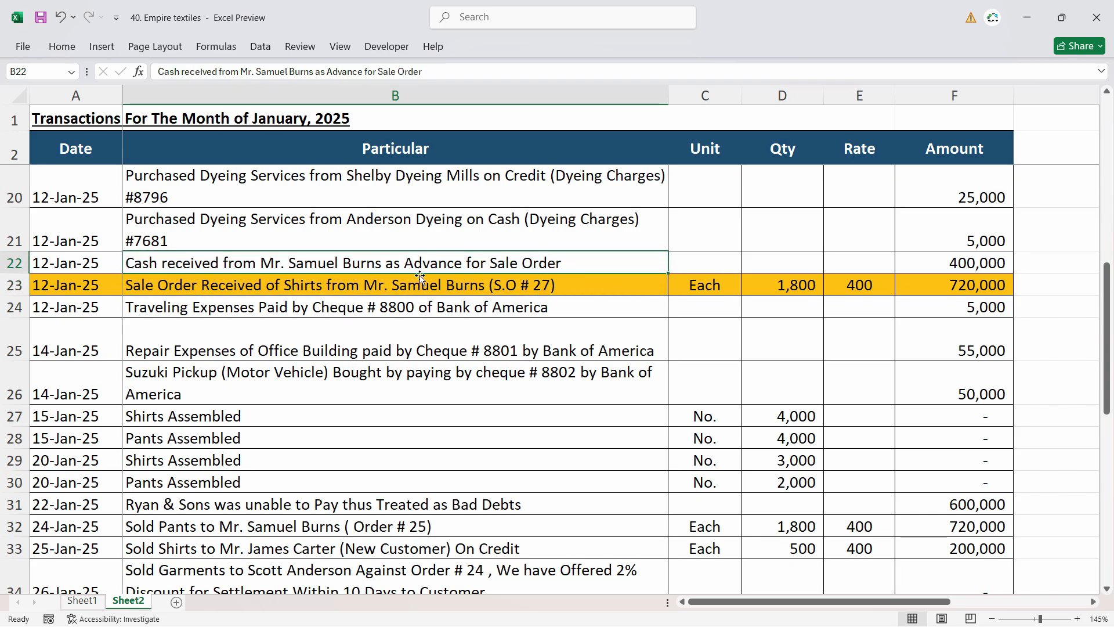
# Switch to Sage 50 Accounting and start a new sales order for the customer named in the shirt order.
pyautogui.hotkey('alt', 'Tab')
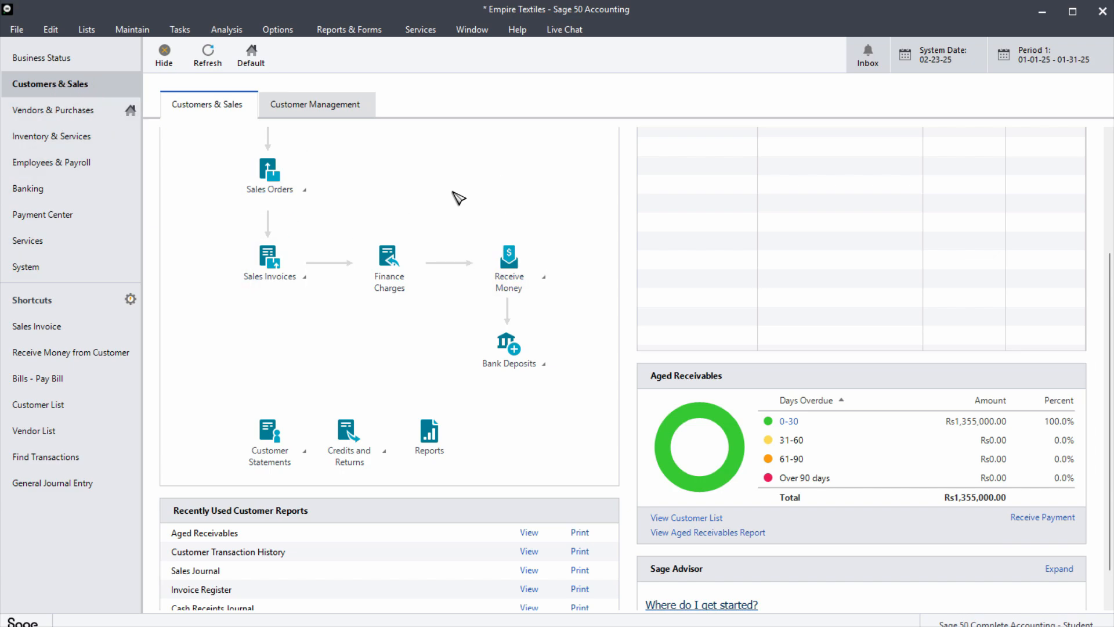
pyautogui.moveTo(264, 187)
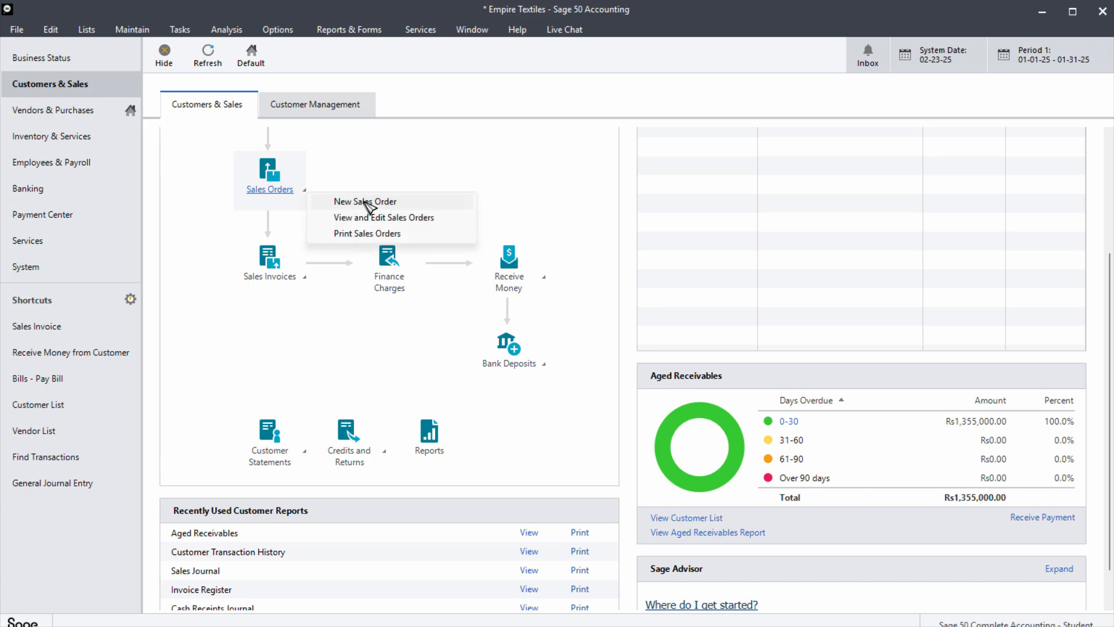
pyautogui.click(365, 203)
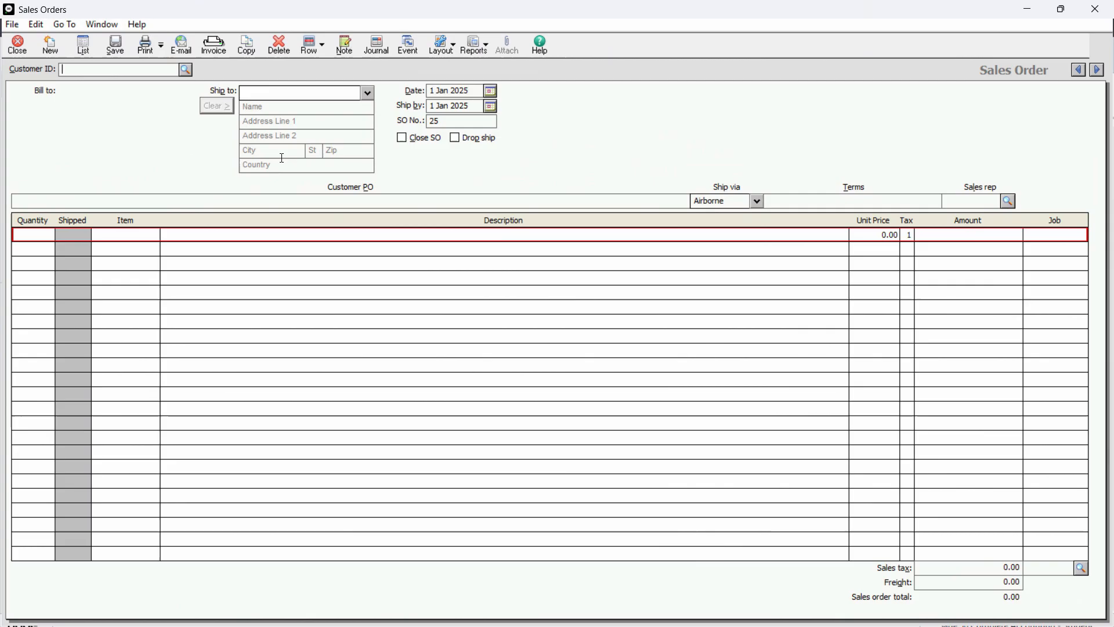
pyautogui.click(187, 70)
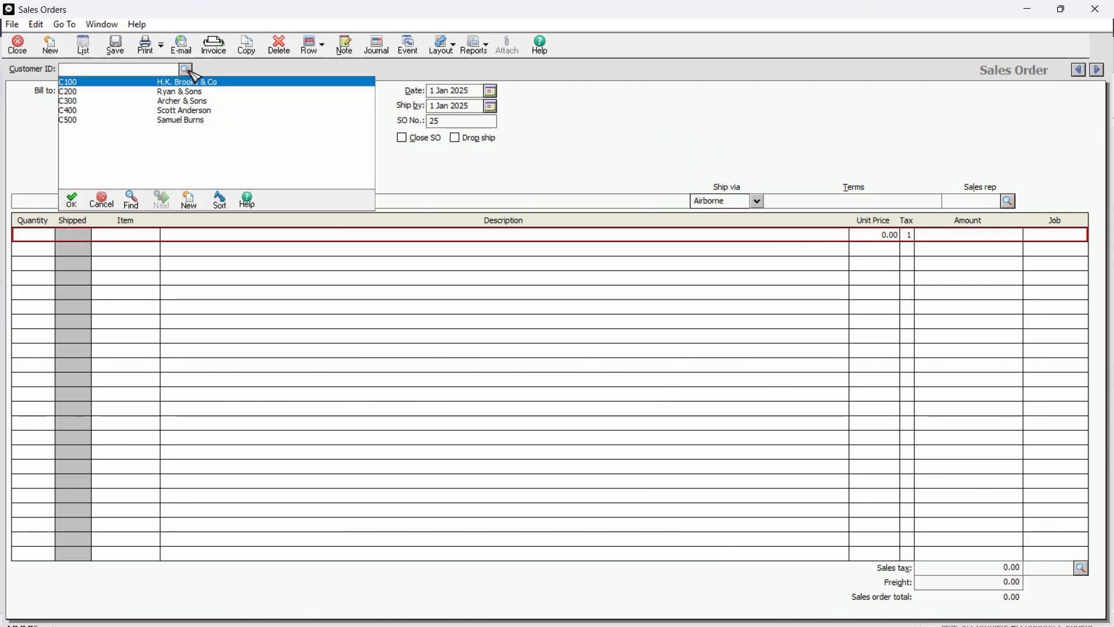
pyautogui.doubleClick(182, 121)
# Check the order date in the Excel sheet, then set the sales order's date to 12 Jan 2025 and ship-by date to 28 Feb 2025.
pyautogui.hotkey('alt', 'Tab')
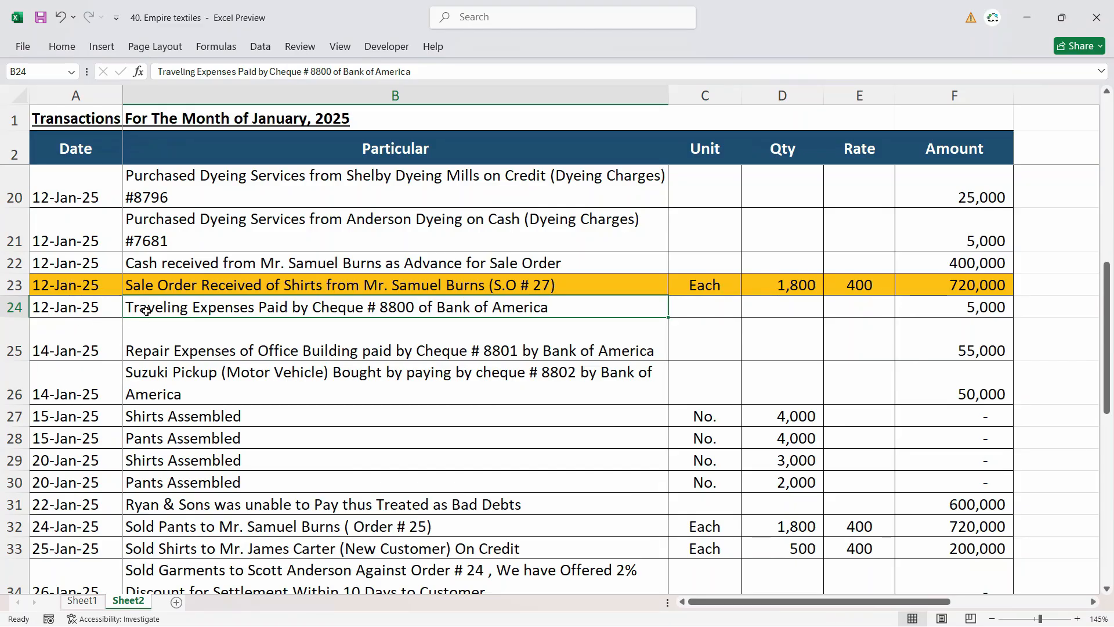
pyautogui.click(90, 290)
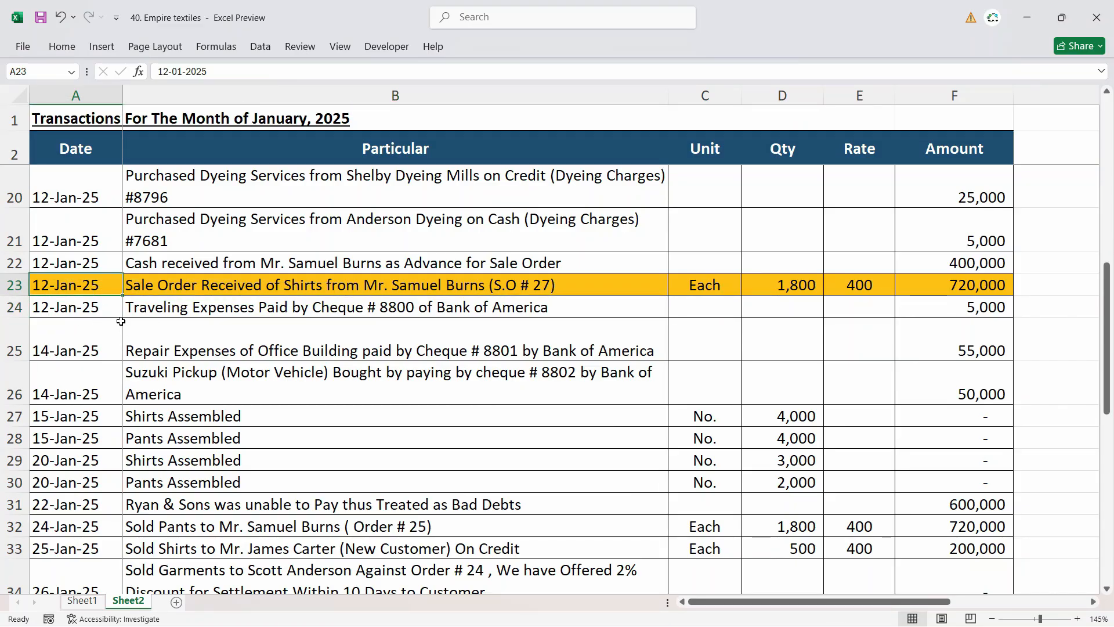
pyautogui.hotkey('alt', 'Tab')
pyautogui.write('1201')
pyautogui.press('Tab')
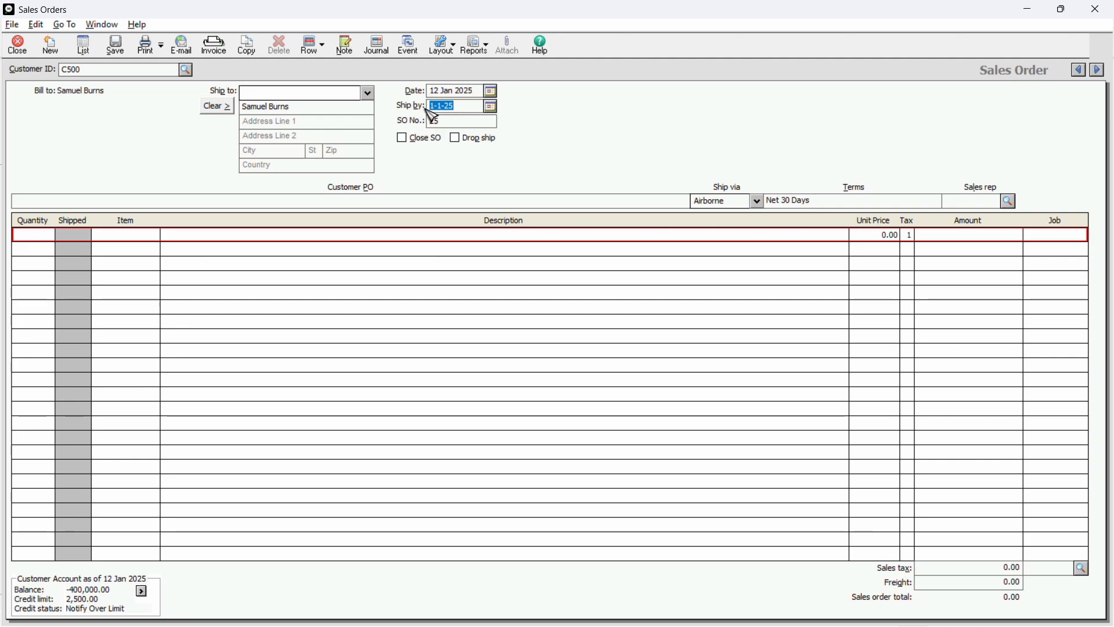
pyautogui.click(491, 106)
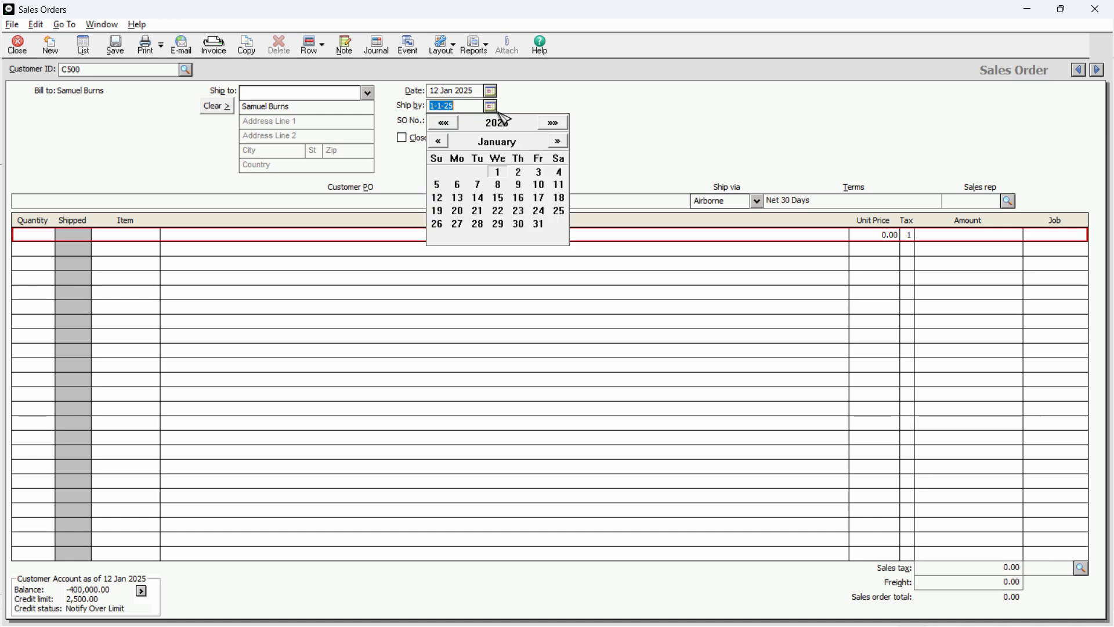
pyautogui.click(558, 141)
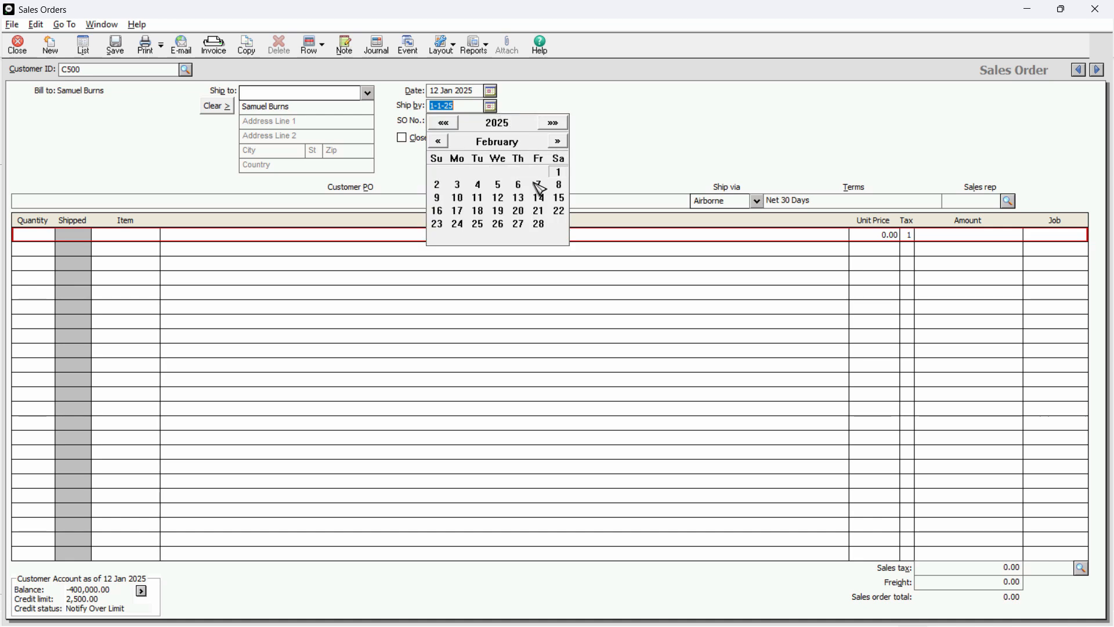
pyautogui.click(539, 225)
# Look up the shirt order's number in the Excel sheet and enter it as the sales order's SO number.
pyautogui.hotkey('alt', 'Tab')
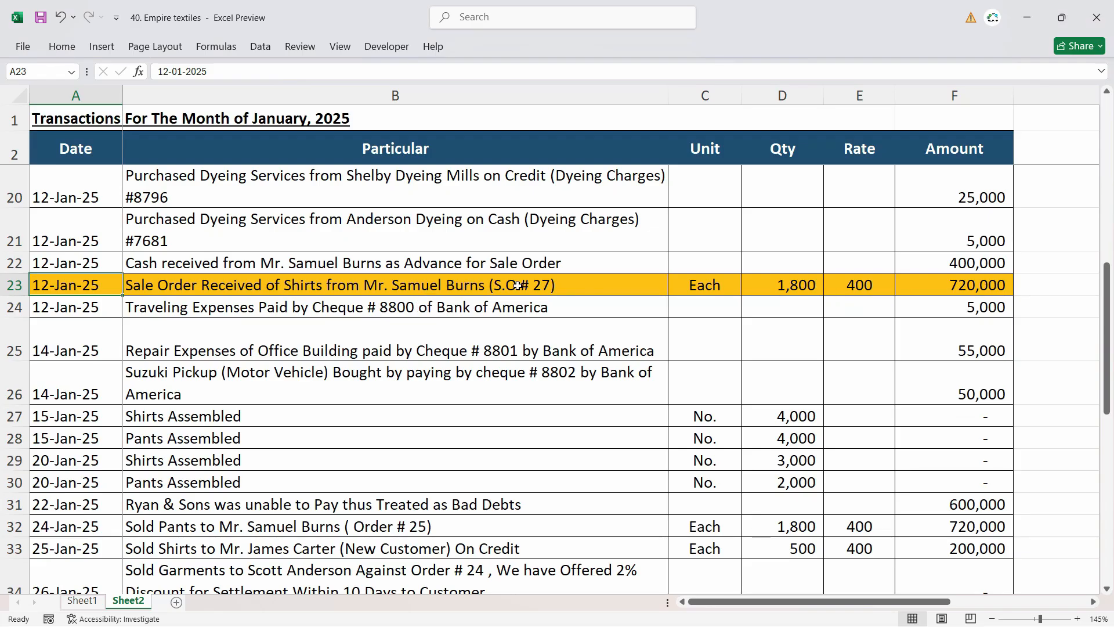
pyautogui.hotkey('alt', 'Tab')
pyautogui.write('27')
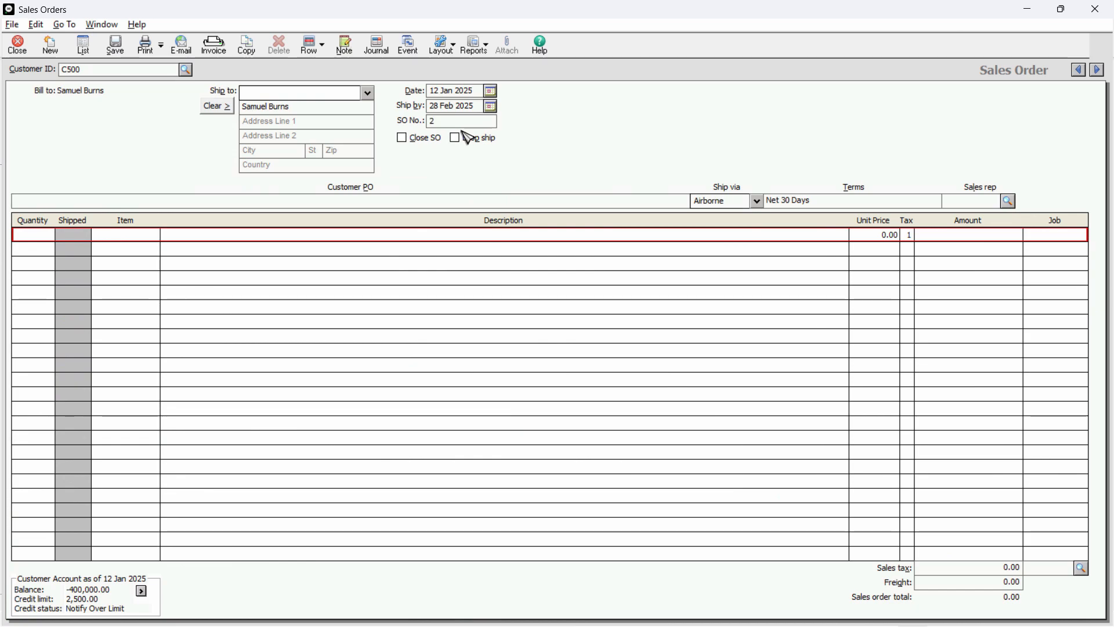
pyautogui.press('Tab')
# Check the ordered goods in the Excel sheet and add item FG001 Shirts to the first order line with quantity 1,800.
pyautogui.hotkey('alt', 'Tab')
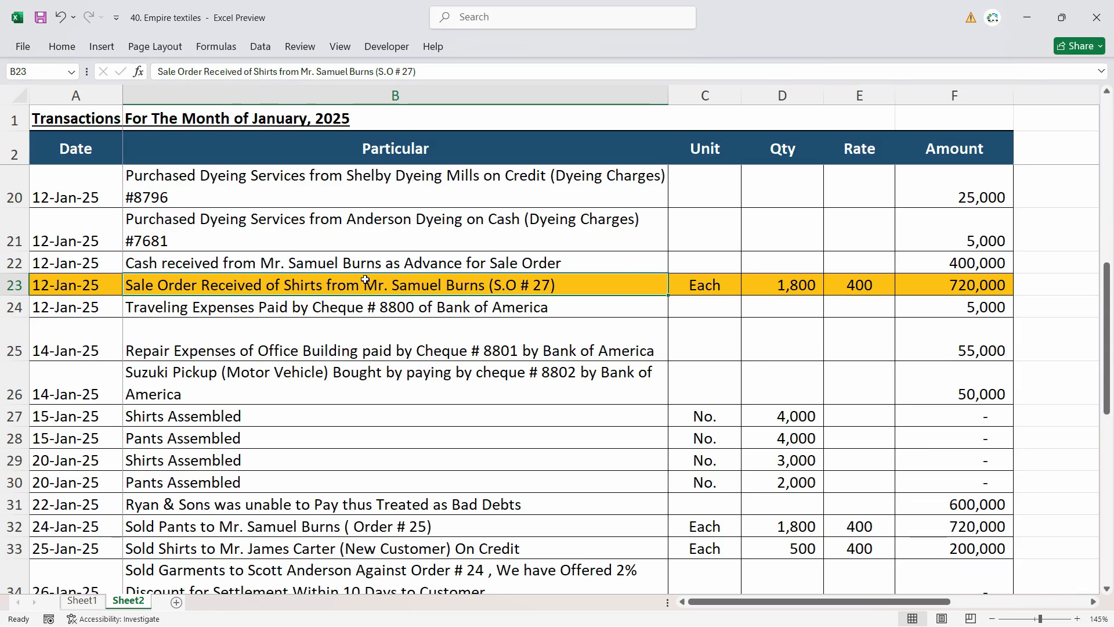
pyautogui.hotkey('alt', 'Tab')
pyautogui.doubleClick(129, 235)
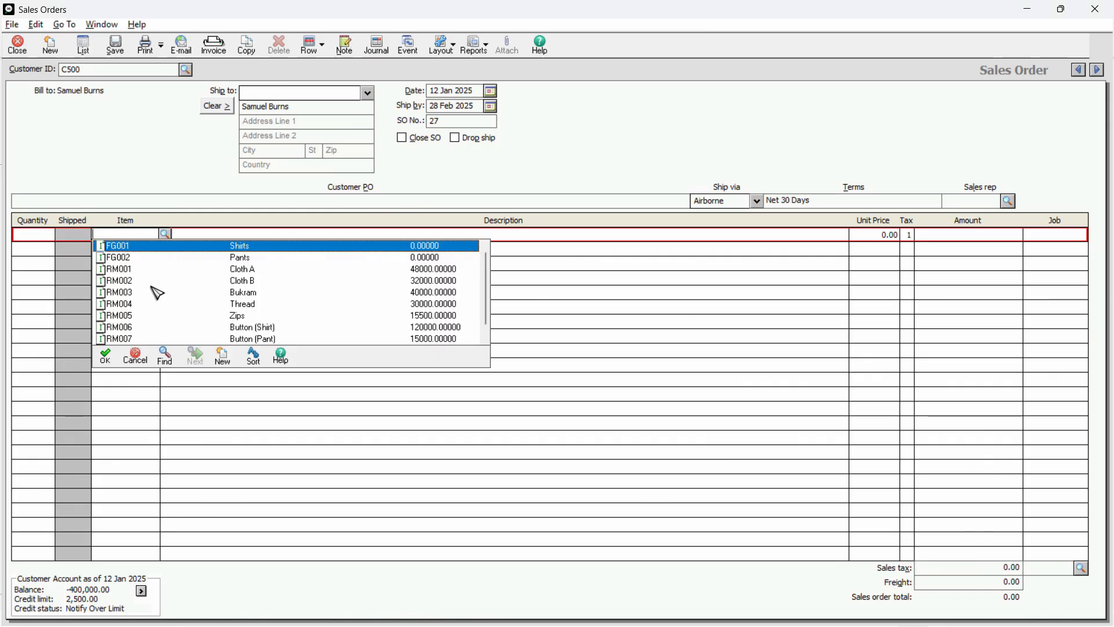
pyautogui.doubleClick(427, 249)
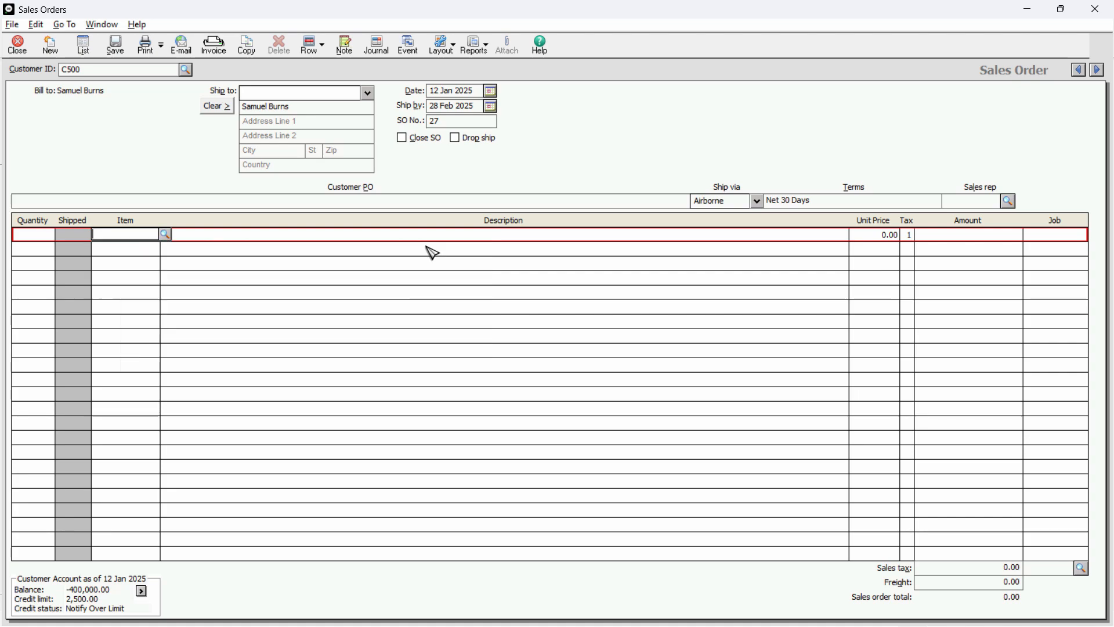
pyautogui.click(38, 238)
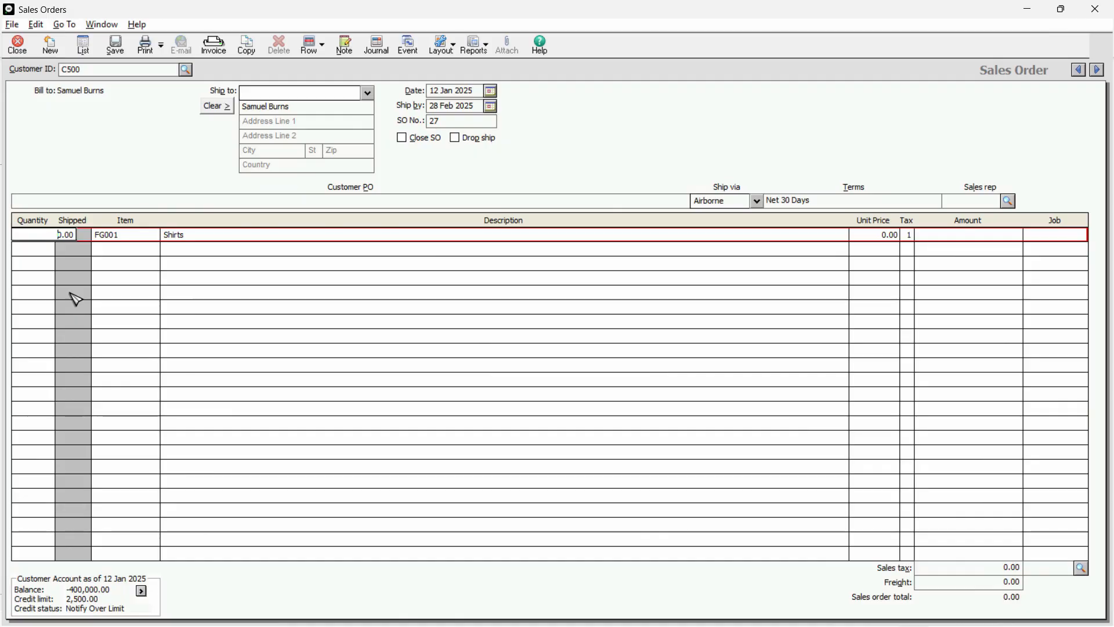
pyautogui.write('1800')
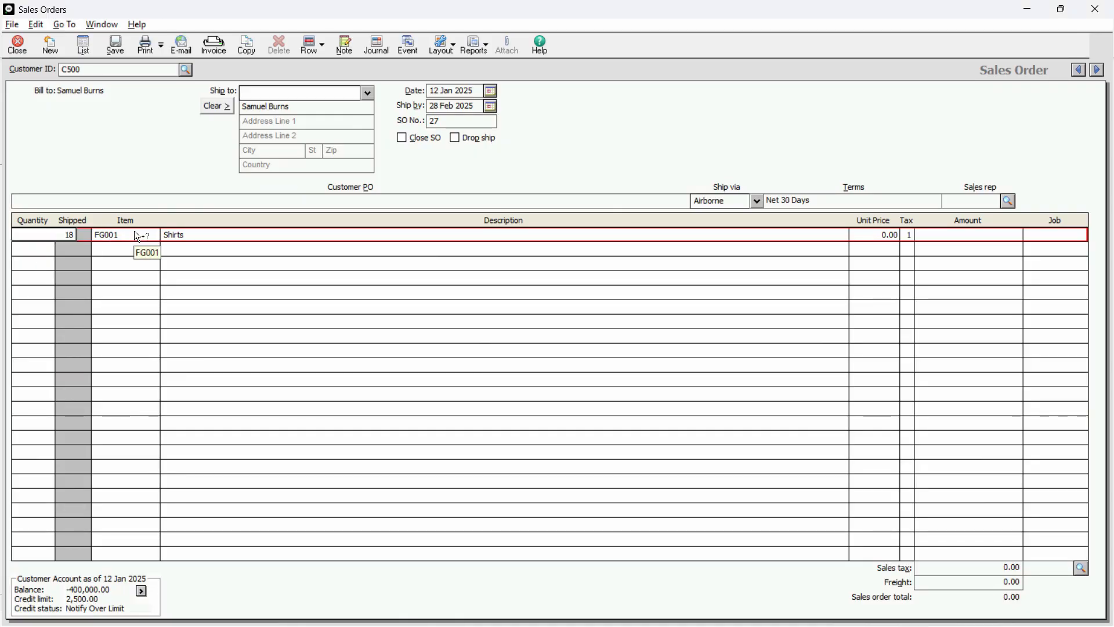
pyautogui.press('Tab')
pyautogui.press('Tab')
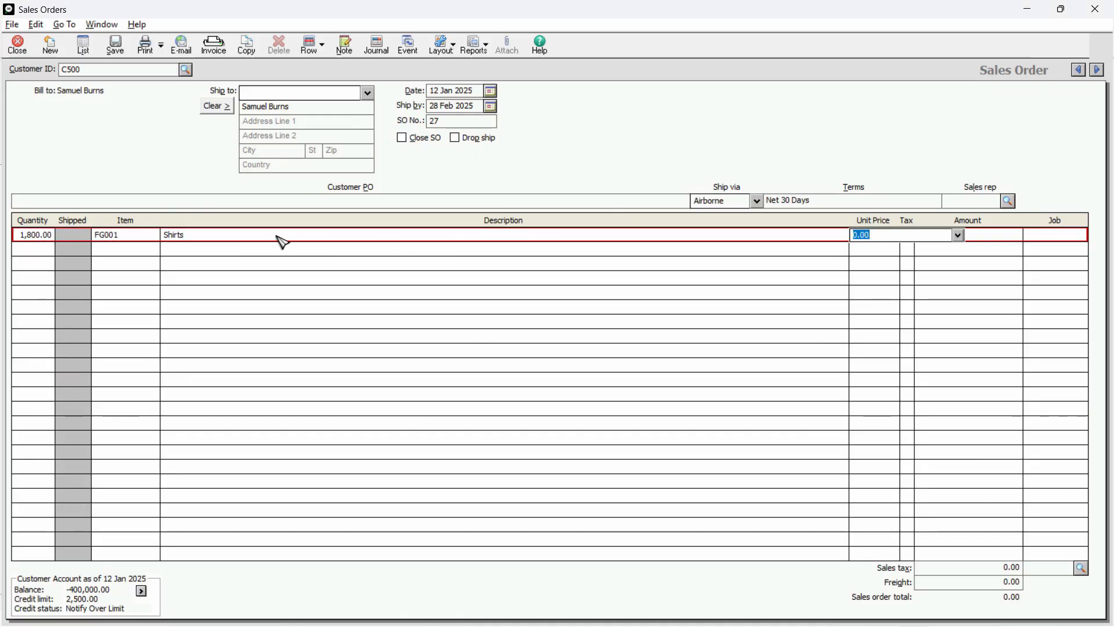
# Check the rate in the Excel sheet, then give the Shirts line a unit price of 400 and tax type 1 Regular.
pyautogui.hotkey('alt', 'Tab')
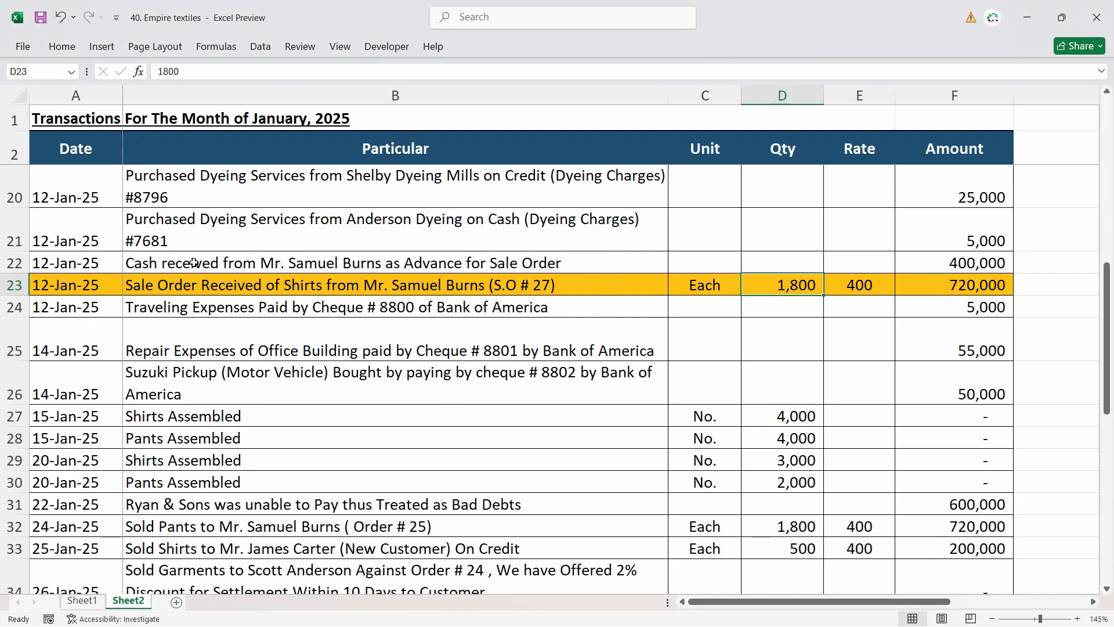
pyautogui.click(187, 285)
pyautogui.hotkey('alt', 'Tab')
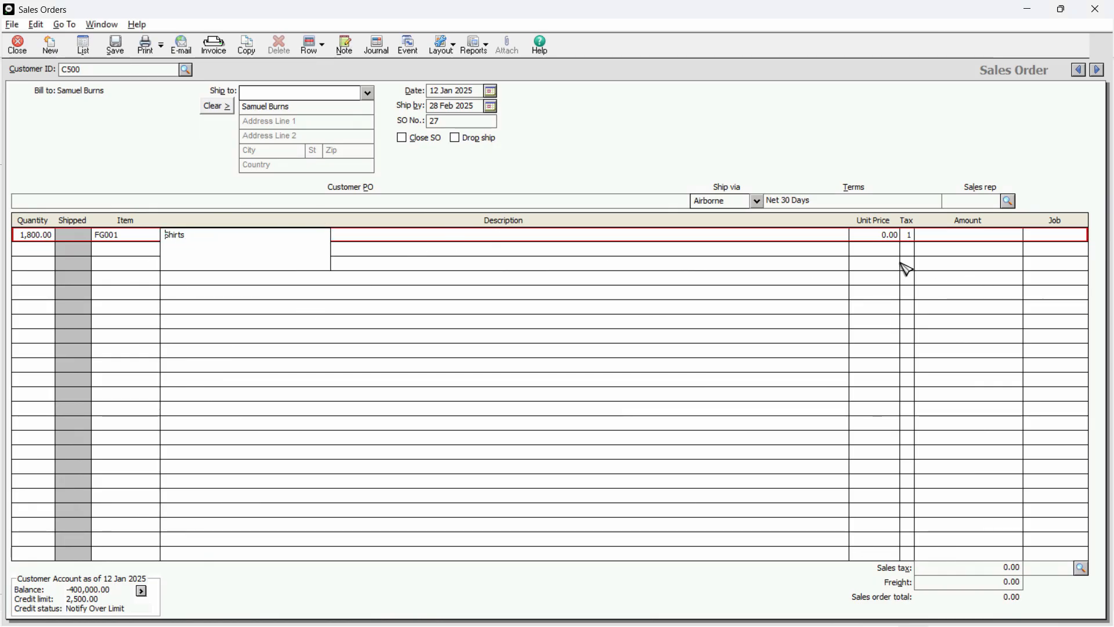
pyautogui.hotkey('alt', 'Tab')
pyautogui.click(882, 286)
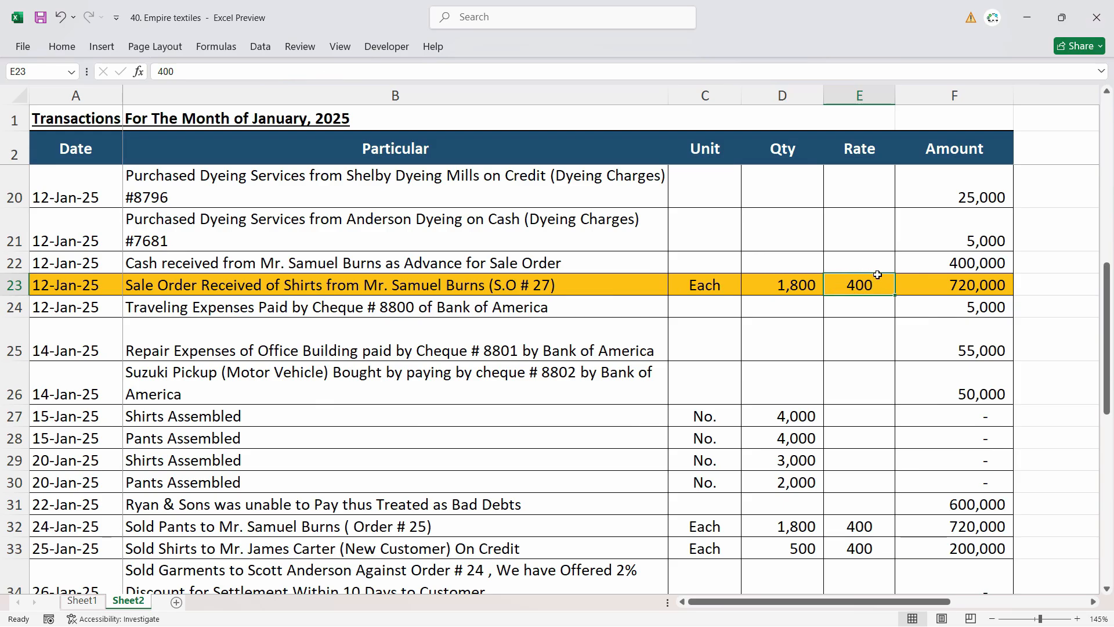
pyautogui.hotkey('alt', 'Tab')
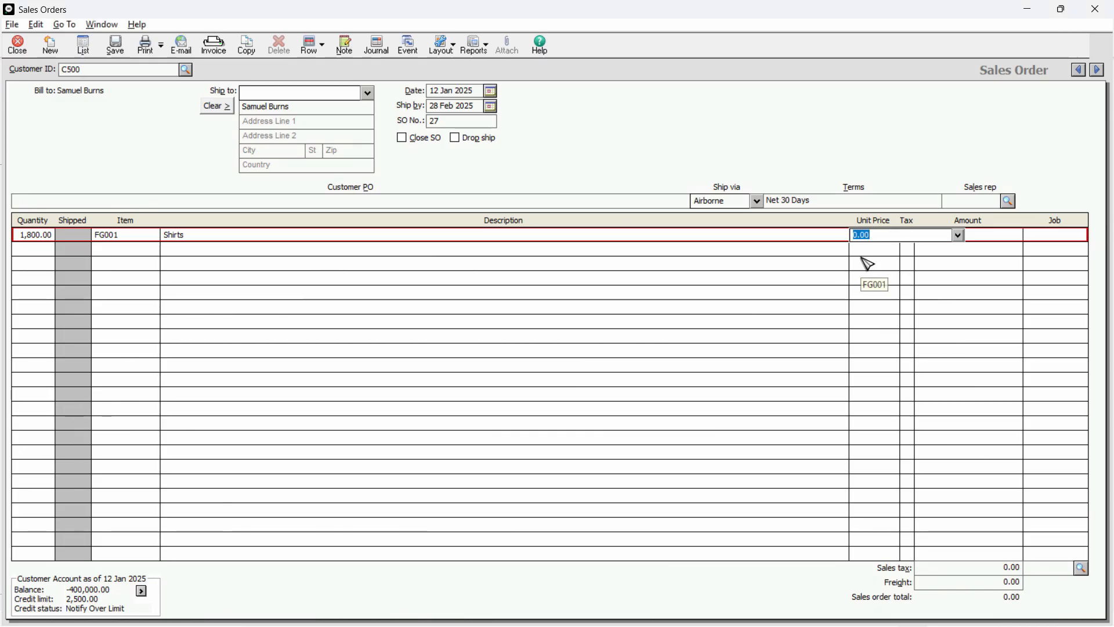
pyautogui.write('400')
pyautogui.press('Tab')
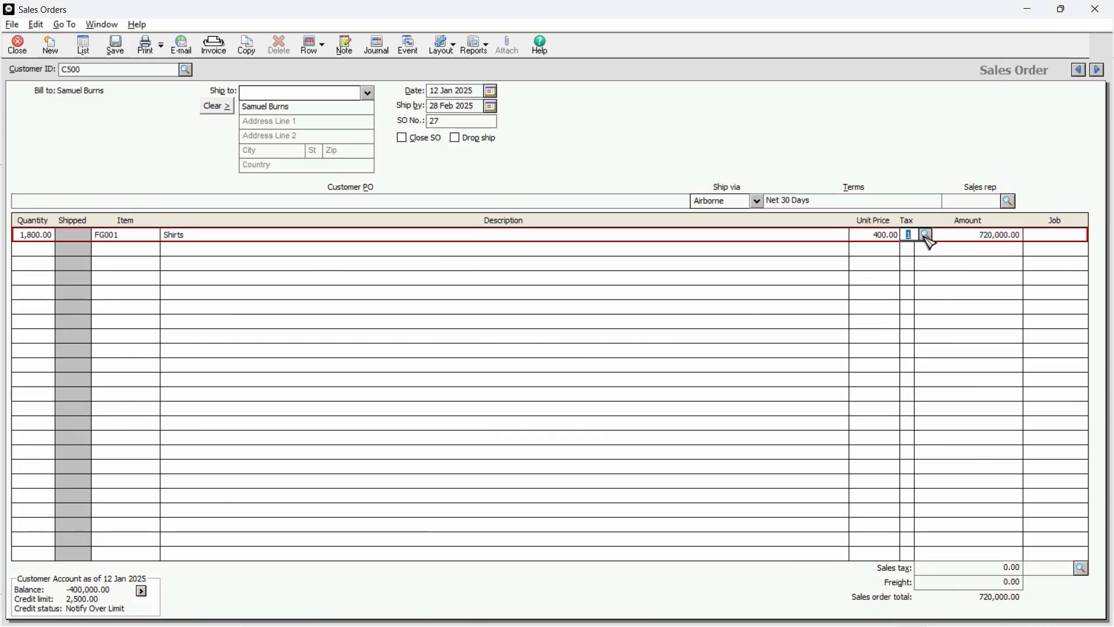
pyautogui.click(926, 234)
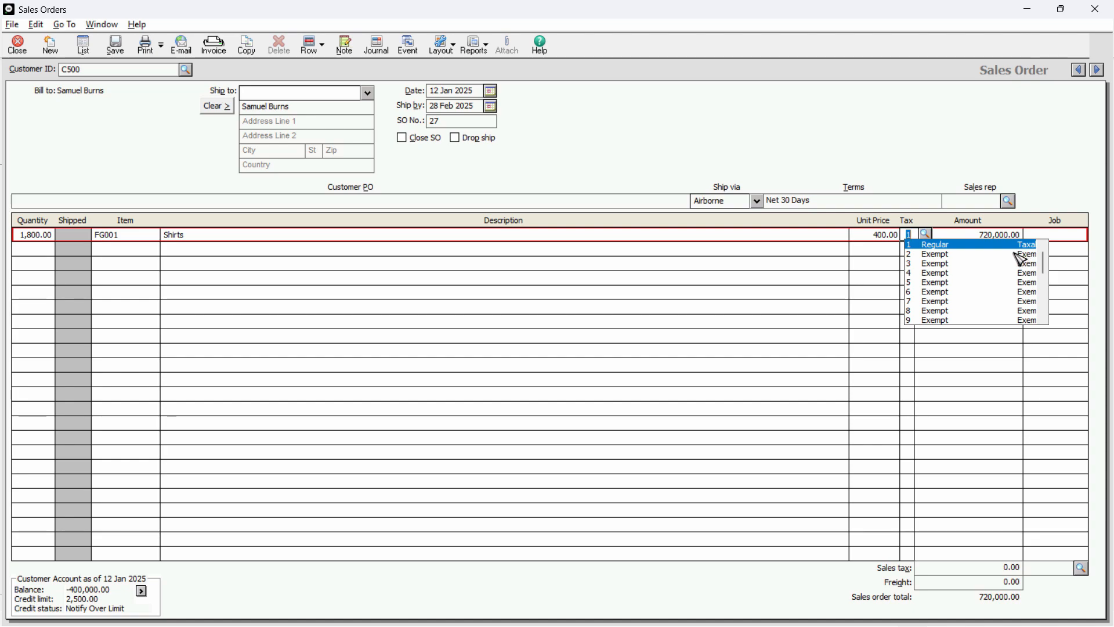
pyautogui.click(908, 244)
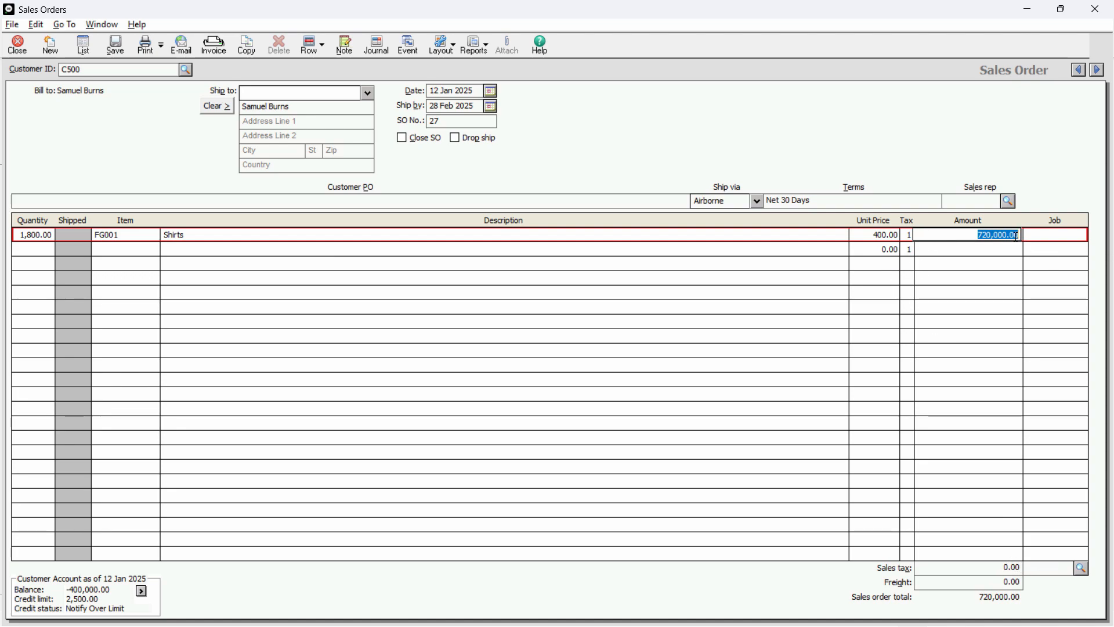
# Check the shirt order's amount in the Excel sheet against the Shirts line of the sales order.
pyautogui.hotkey('alt', 'Tab')
pyautogui.click(985, 288)
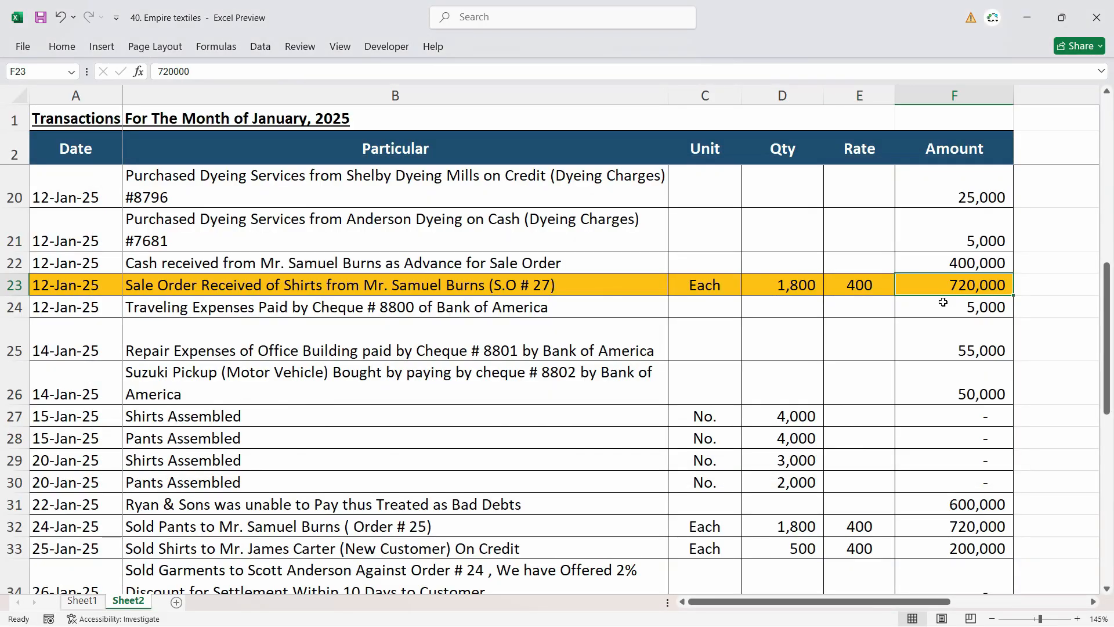
pyautogui.hscroll(1, 952, 302)
pyautogui.hscroll(-1, 903, 612)
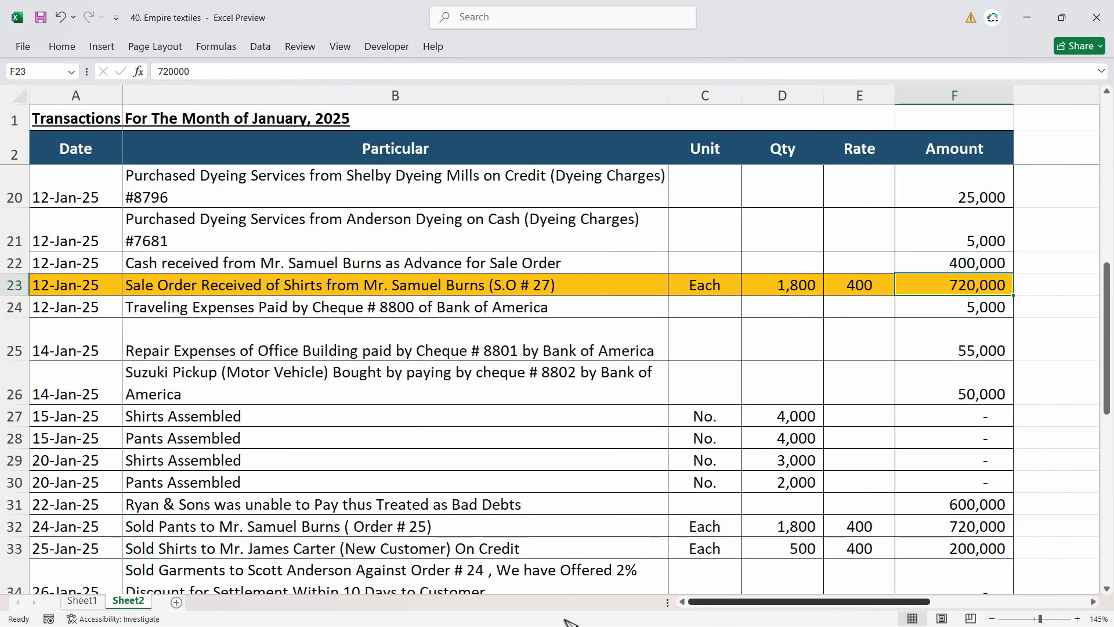
pyautogui.click(186, 292)
pyautogui.hotkey('alt', 'Tab')
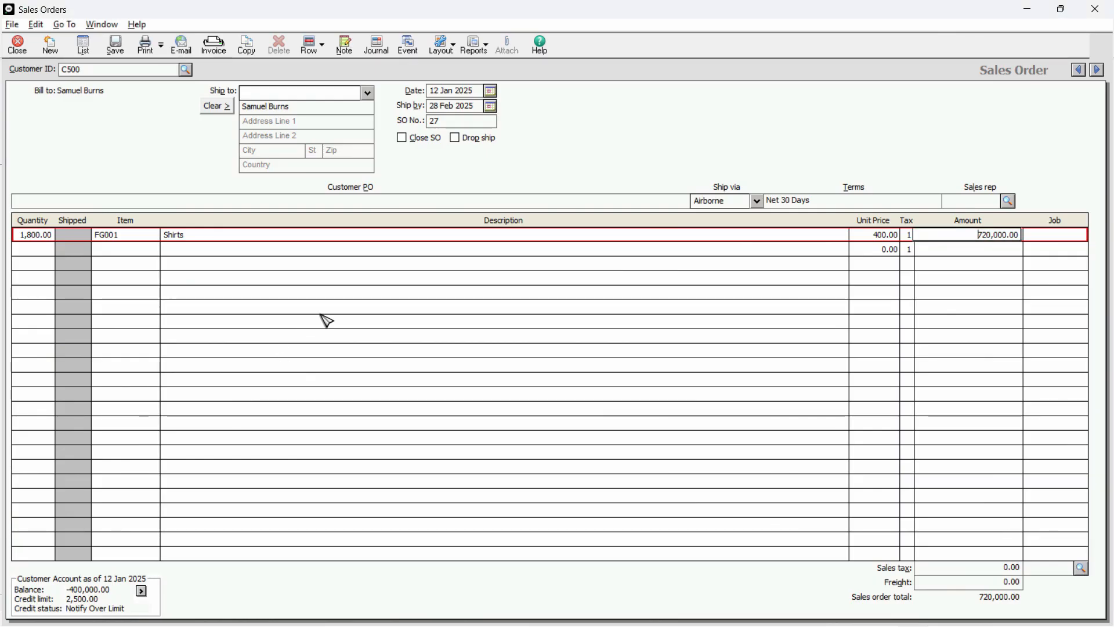
# Open the second order line's description, then copy the text of the 12-Jan-25 sale order advance entry from the Excel sheet.
pyautogui.click(39, 249)
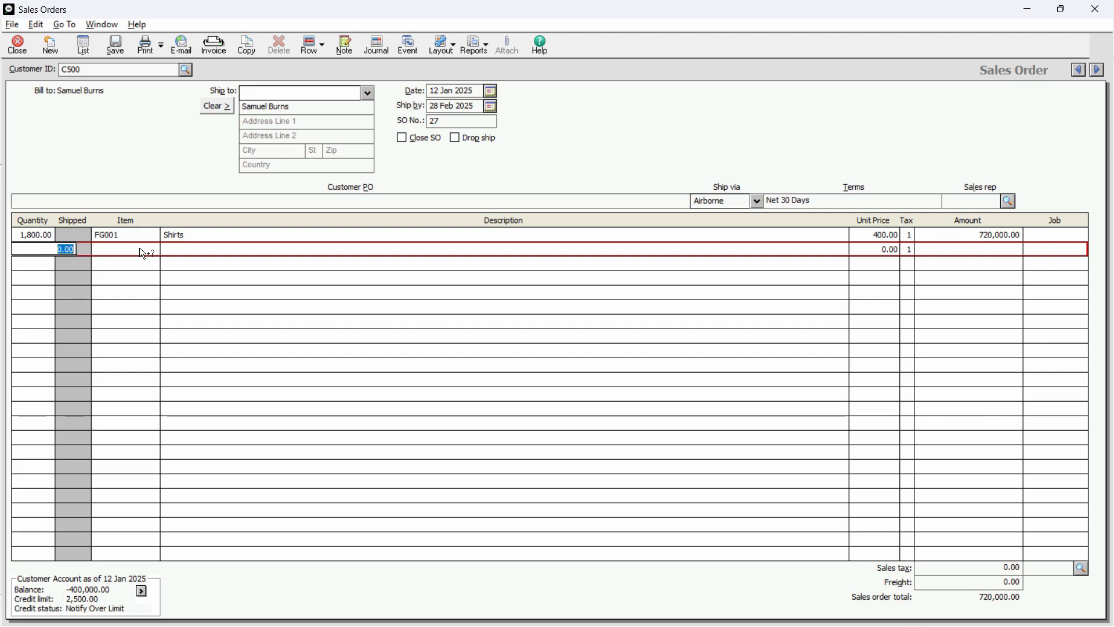
pyautogui.click(200, 251)
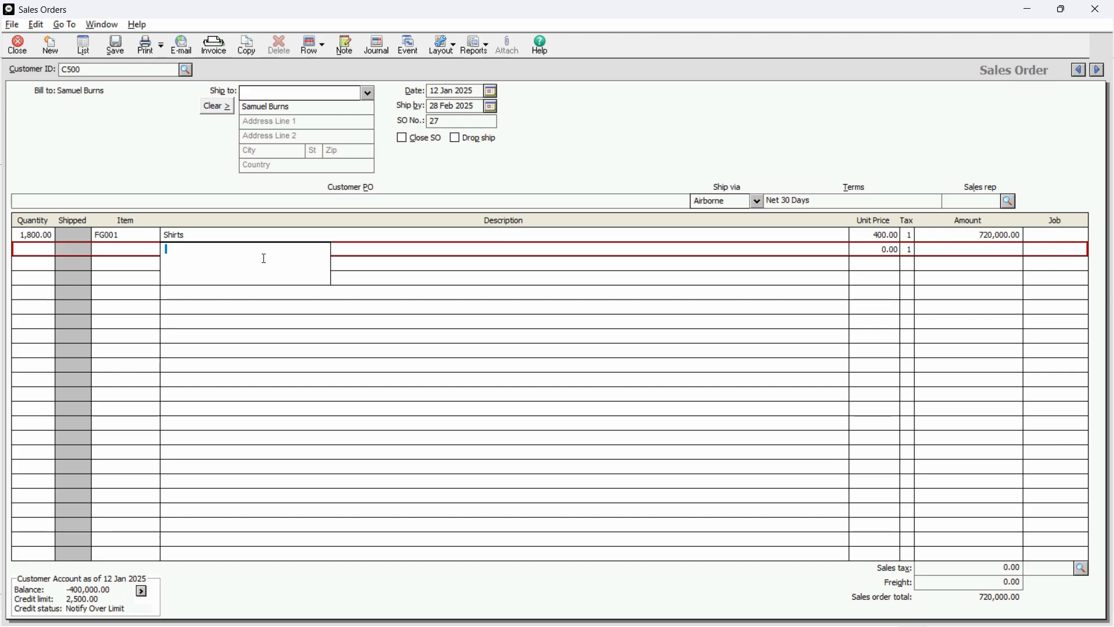
pyautogui.hotkey('alt', 'Tab')
pyautogui.click(329, 263)
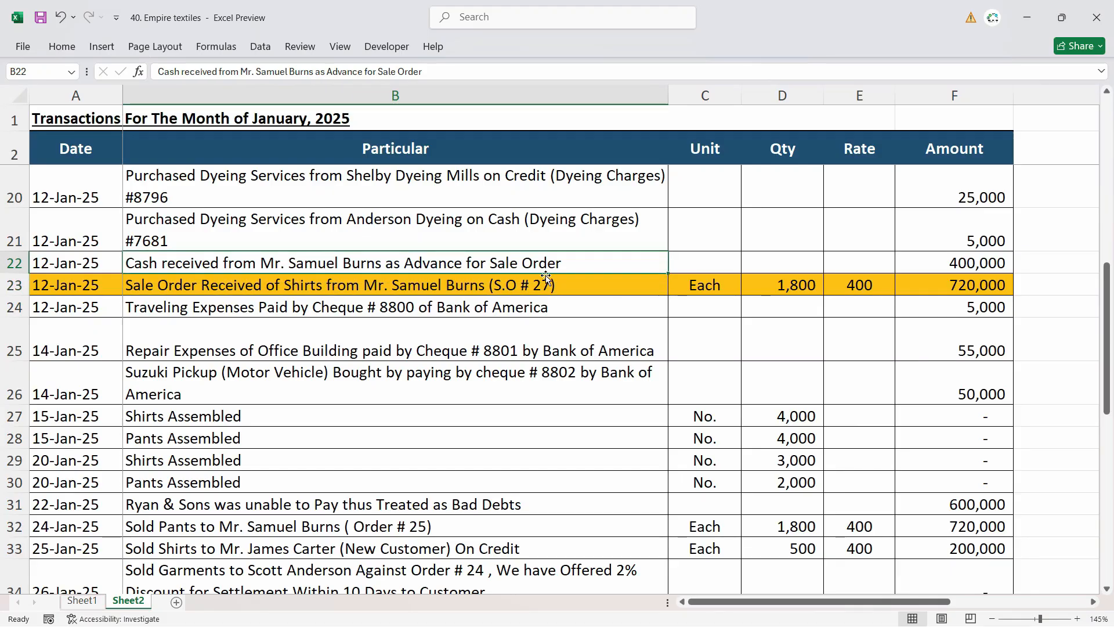
pyautogui.doubleClick(571, 259)
pyautogui.moveTo(571, 259); pyautogui.dragTo(125, 258)
pyautogui.click(217, 262)
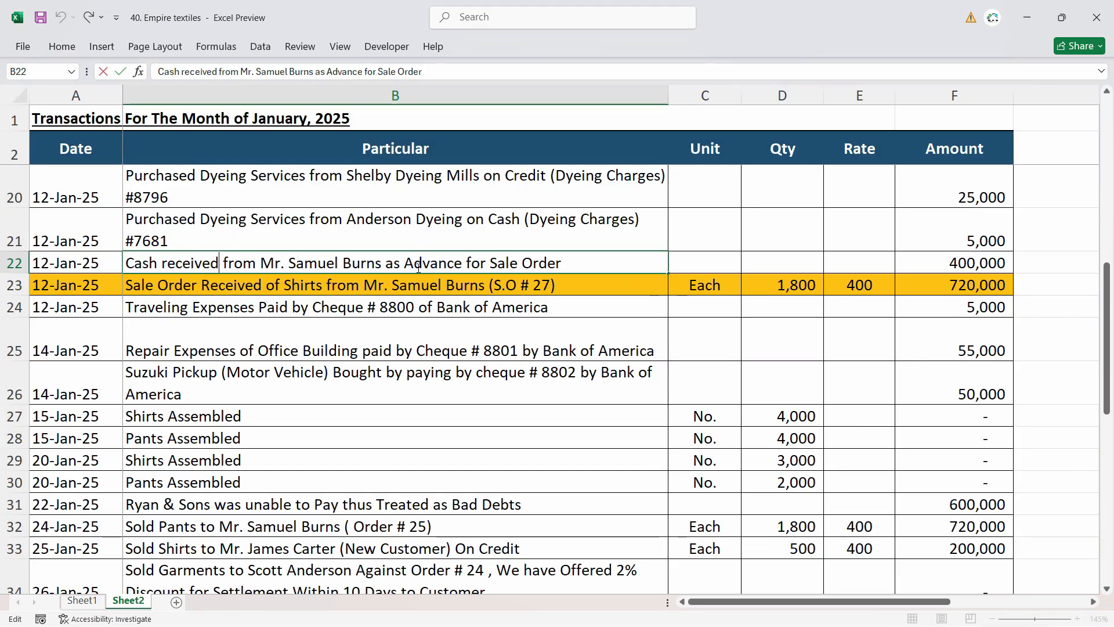
pyautogui.moveTo(565, 261); pyautogui.dragTo(94, 256)
pyautogui.hotkey('ctrl', 'c')
pyautogui.hotkey('alt', 'Tab')
# Paste the copied text as the second order line's description and edit it to read "Cash Advance Received".
pyautogui.click(293, 250)
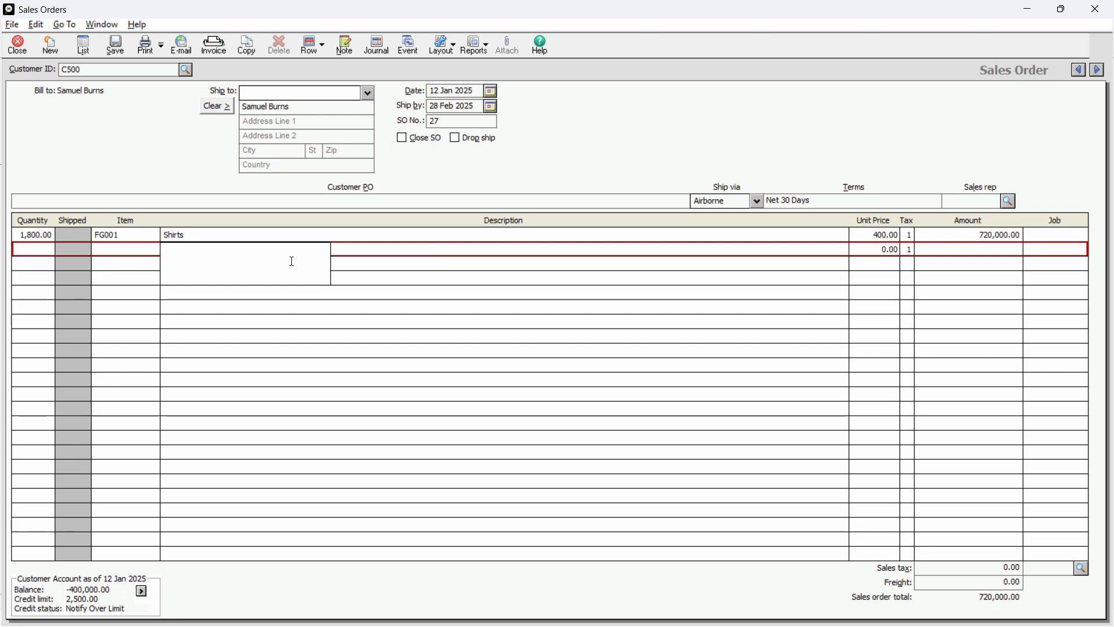
pyautogui.hotkey('ctrl', 'v')
pyautogui.moveTo(248, 259); pyautogui.dragTo(172, 249)
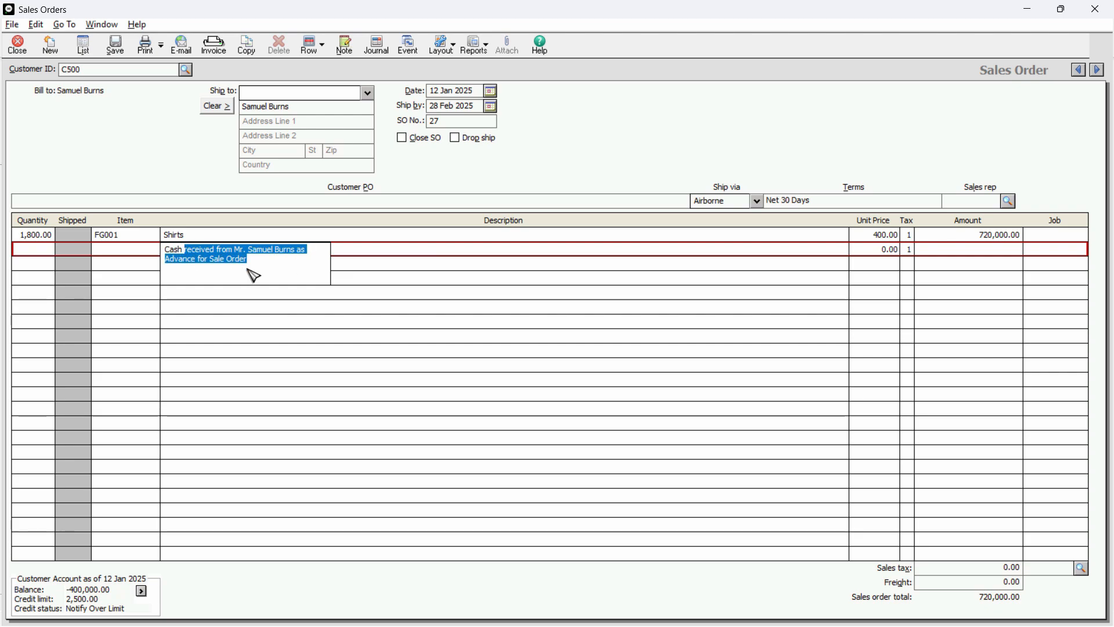
pyautogui.write('Advance')
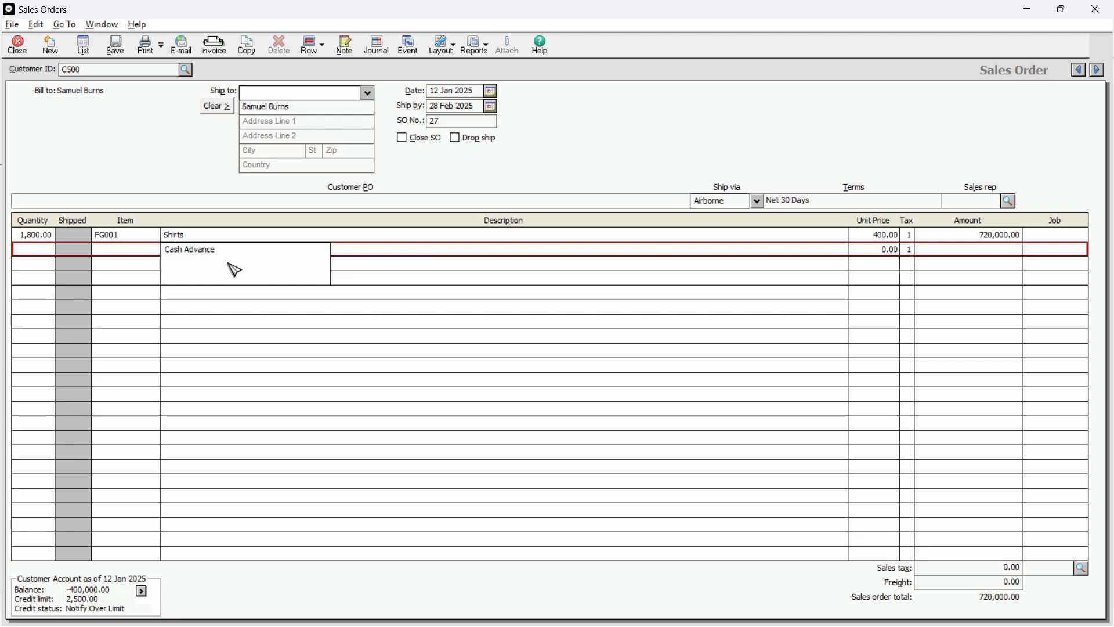
pyautogui.write(' Received')
# Check the advance in the Excel sheet and enter the Cash Advance Received line with quantity 1 and amount -400,000.
pyautogui.click(940, 255)
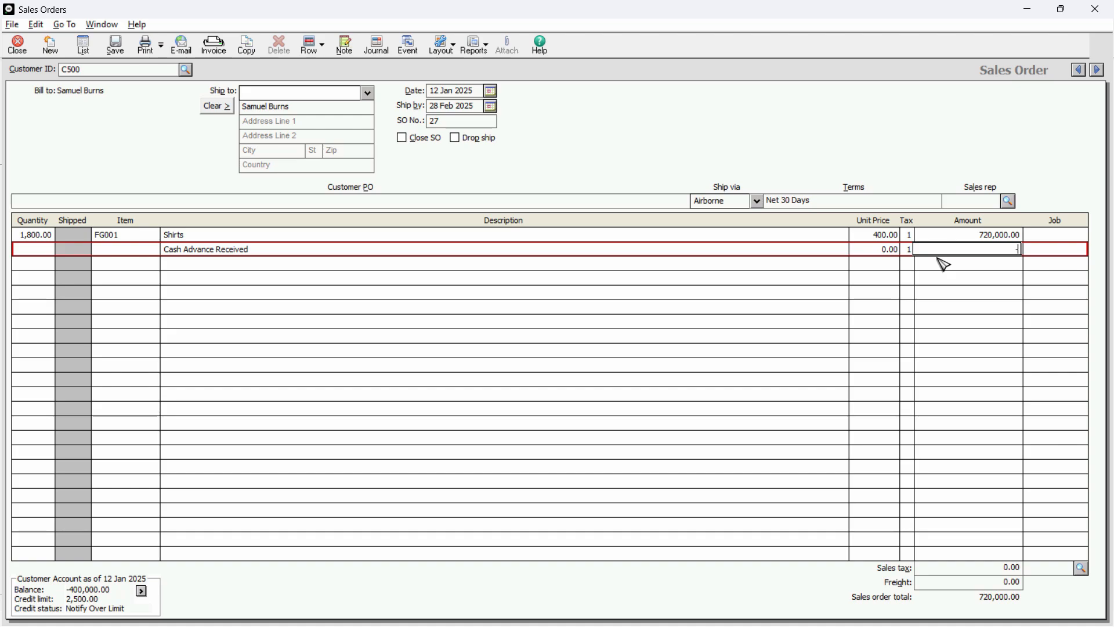
pyautogui.hotkey('alt', 'Tab')
pyautogui.hotkey('alt', 'Tab')
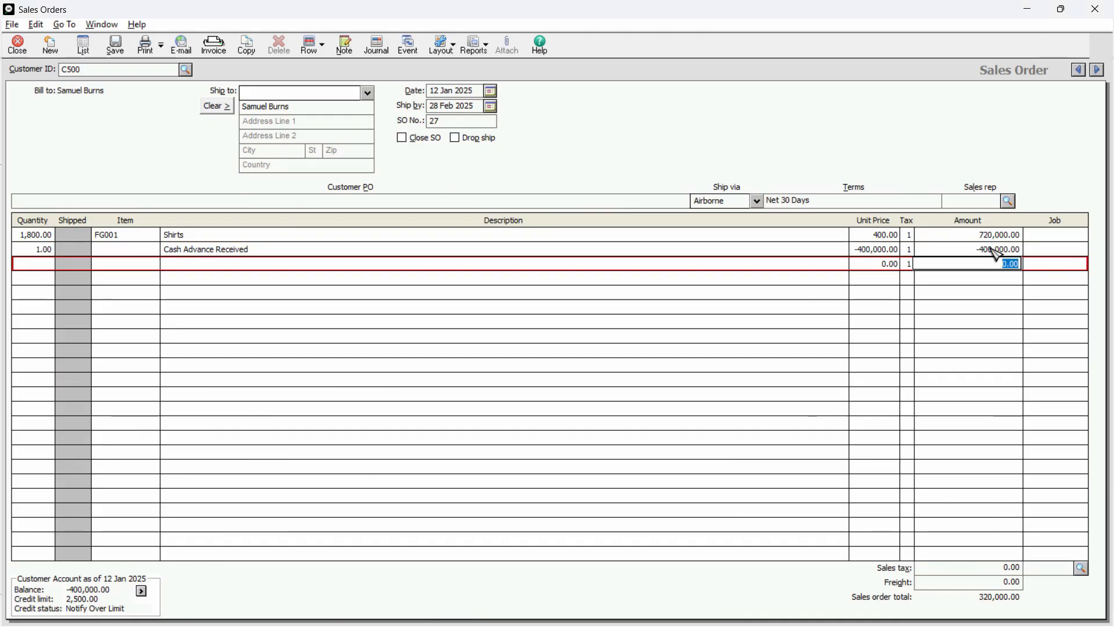
pyautogui.click(993, 250)
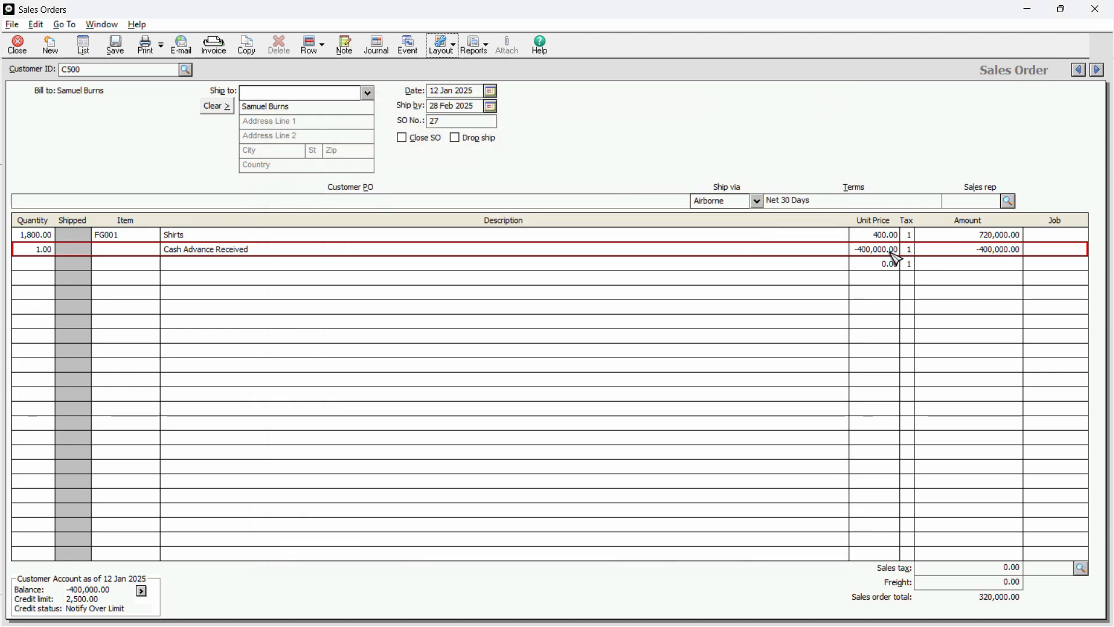
# Display the sales order's accounting entries and assign the Cash Advance Received line to account 2400 Customer Advances.
pyautogui.click(377, 45)
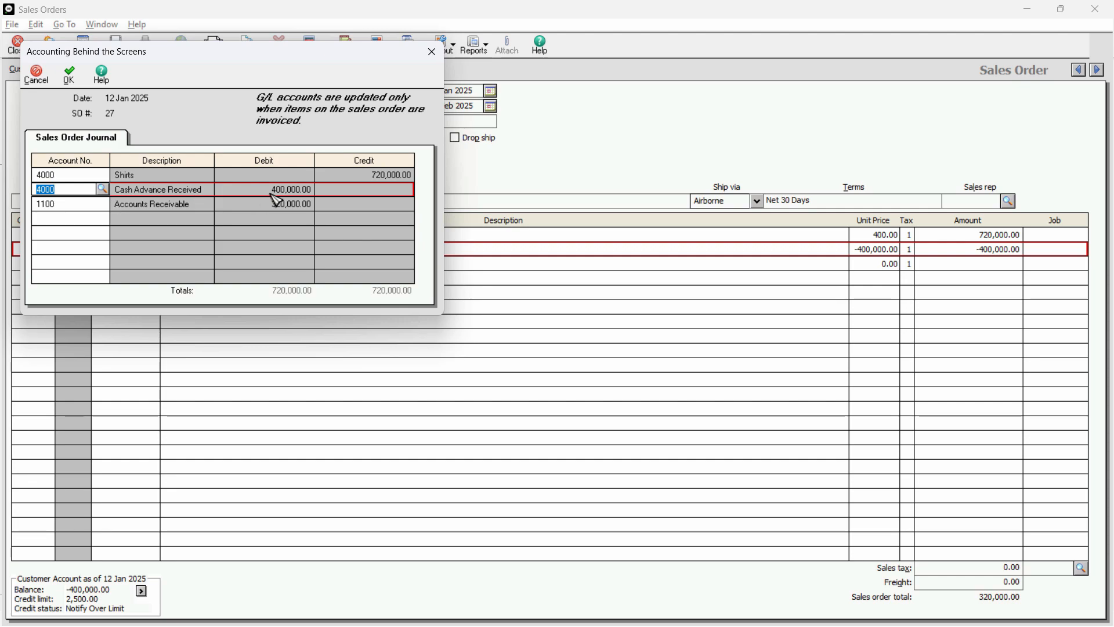
pyautogui.click(103, 190)
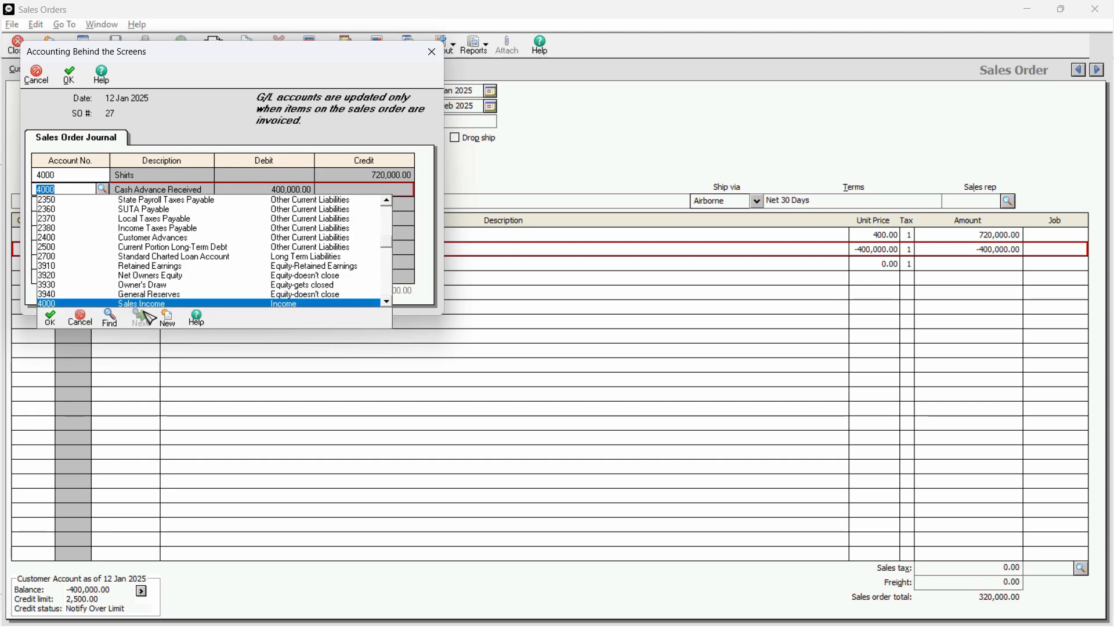
pyautogui.click(88, 184)
pyautogui.click(103, 190)
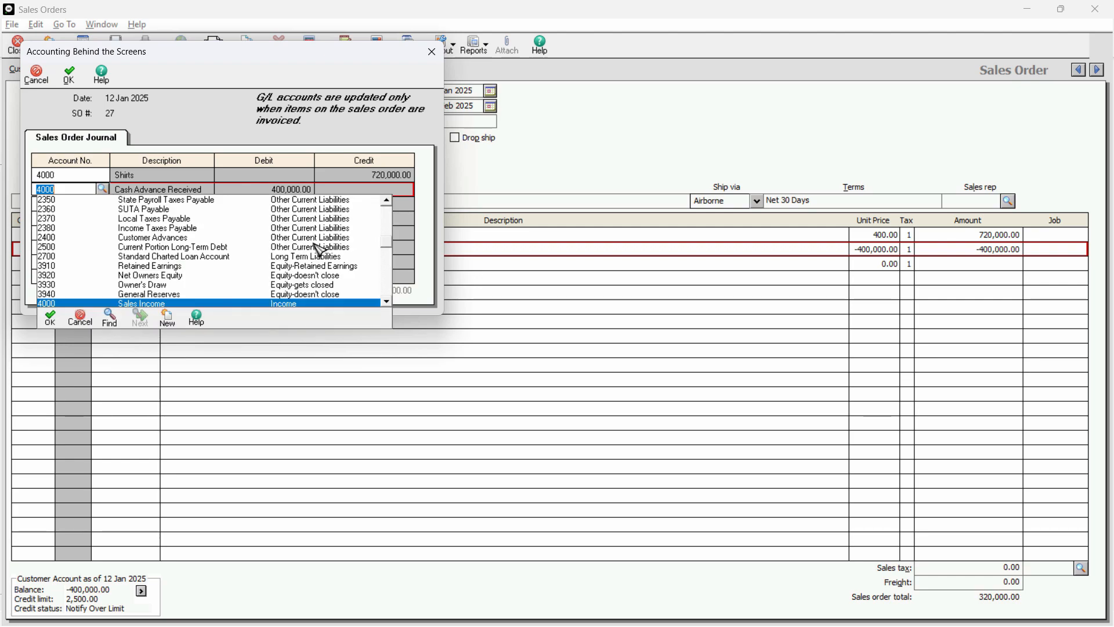
pyautogui.scroll(-5, 319, 251)
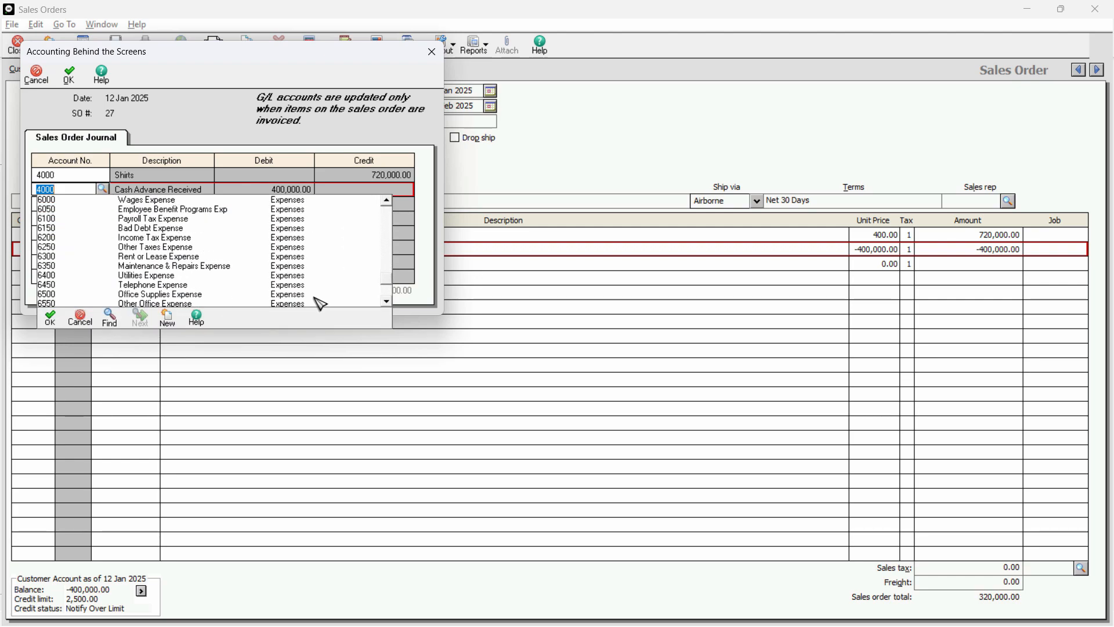
pyautogui.scroll(-2, 312, 299)
pyautogui.scroll(8, 256, 299)
pyautogui.doubleClick(158, 219)
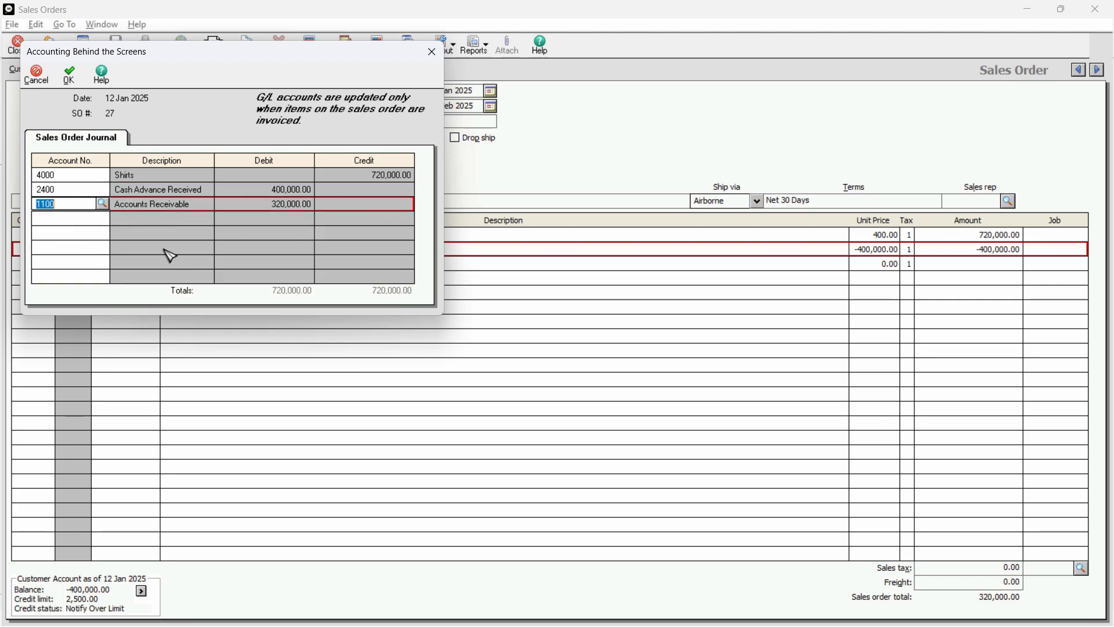
pyautogui.press('Up')
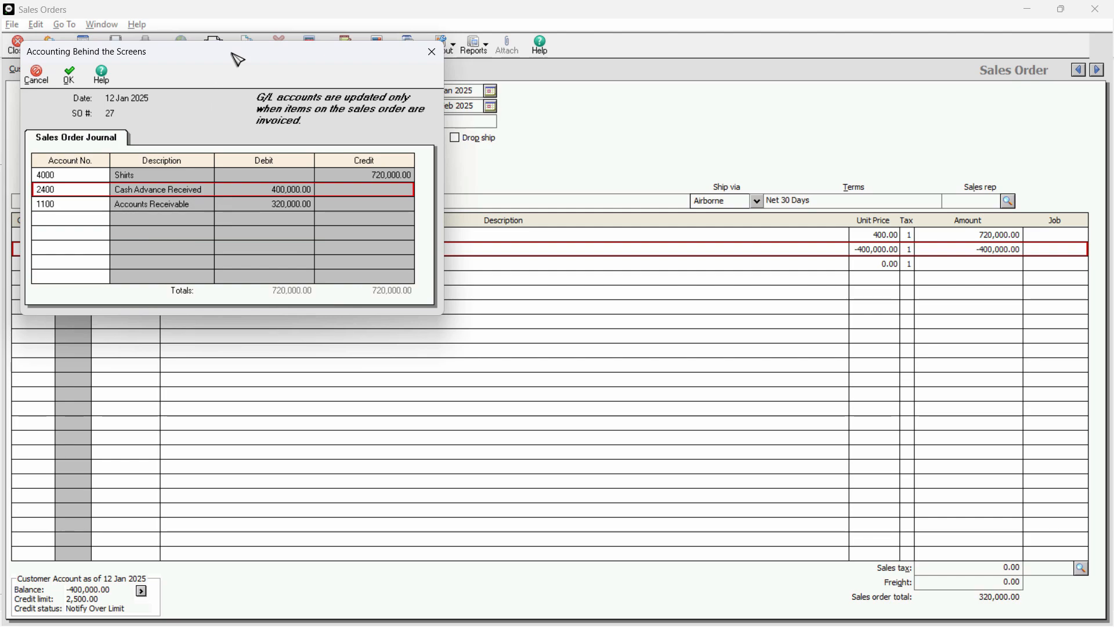
# Review the accounts assigned to the Shirts, Cash Advance Received and Accounts Receivable lines in the Sales Order Journal.
pyautogui.moveTo(238, 59); pyautogui.dragTo(276, 75)
pyautogui.click(86, 190)
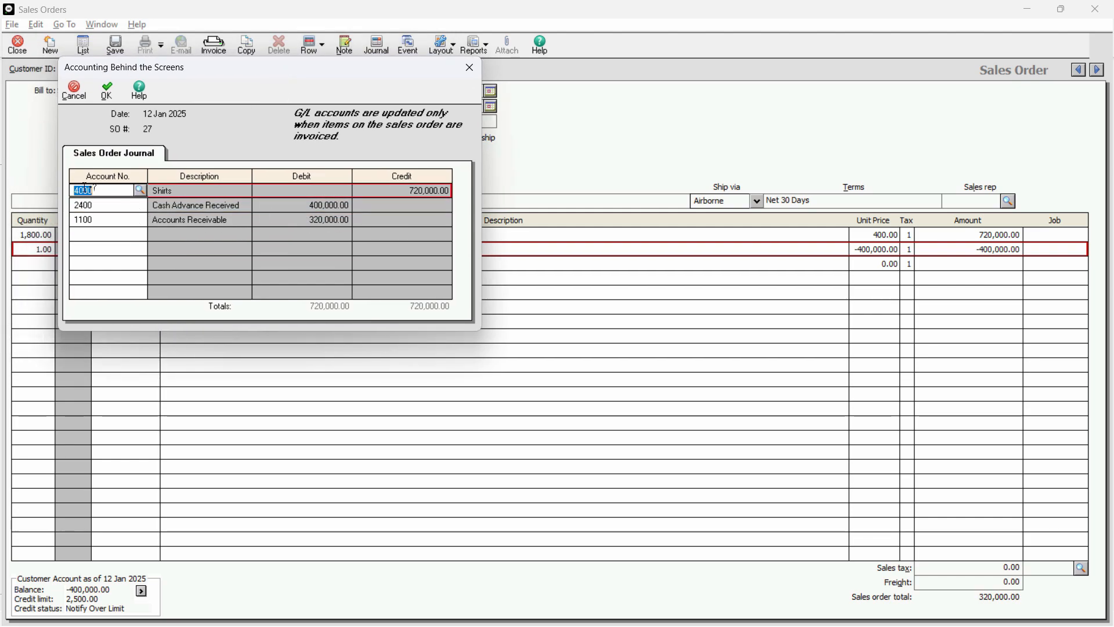
pyautogui.click(149, 221)
pyautogui.click(142, 219)
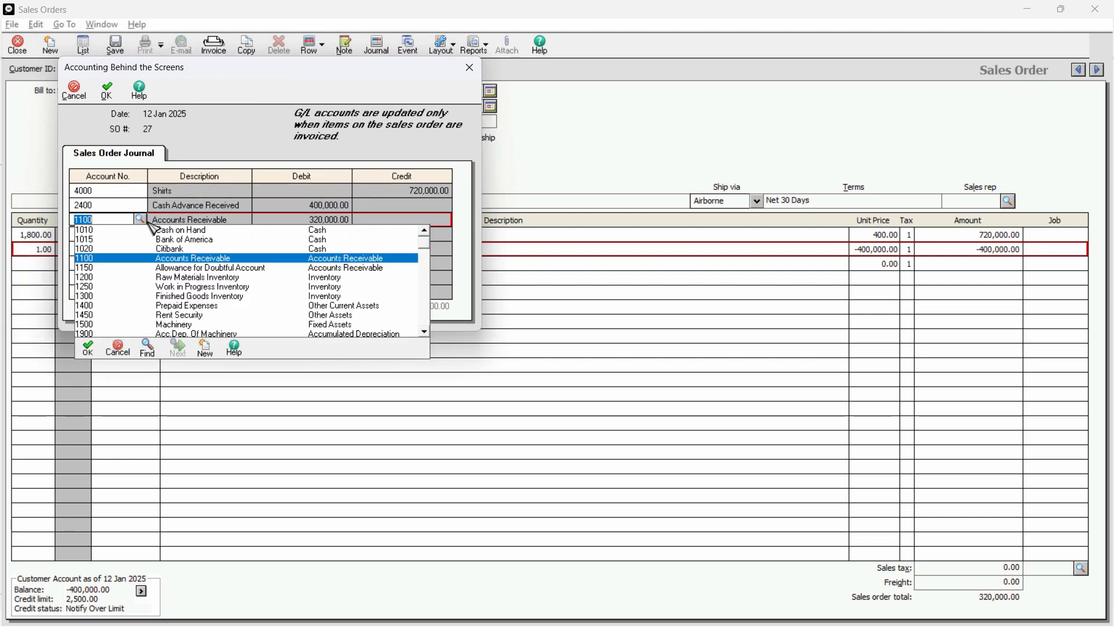
pyautogui.click(140, 220)
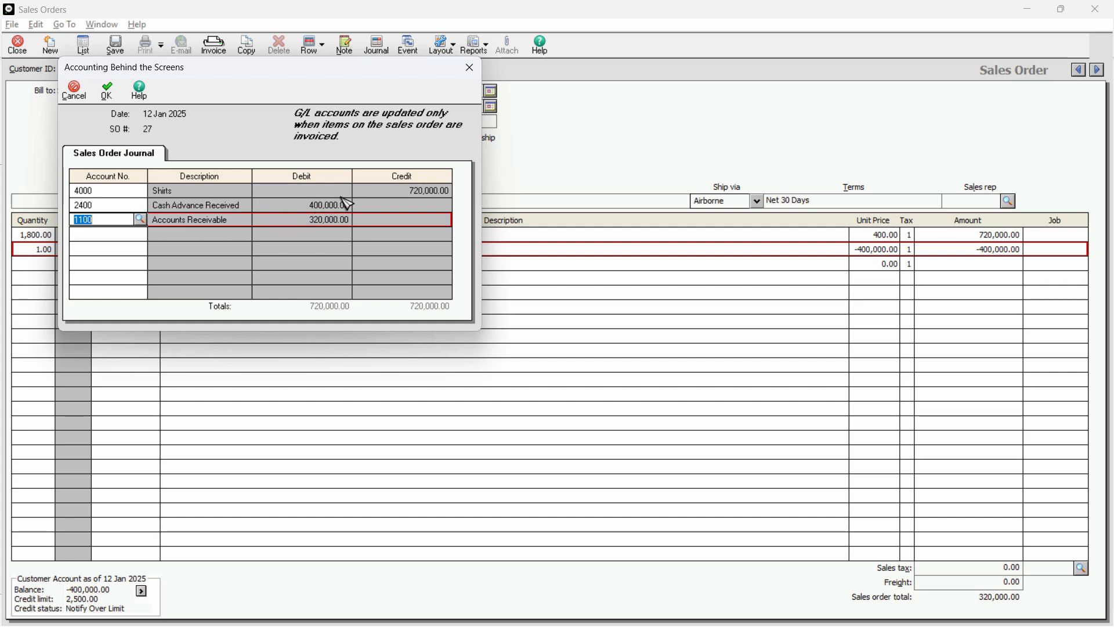
pyautogui.click(120, 203)
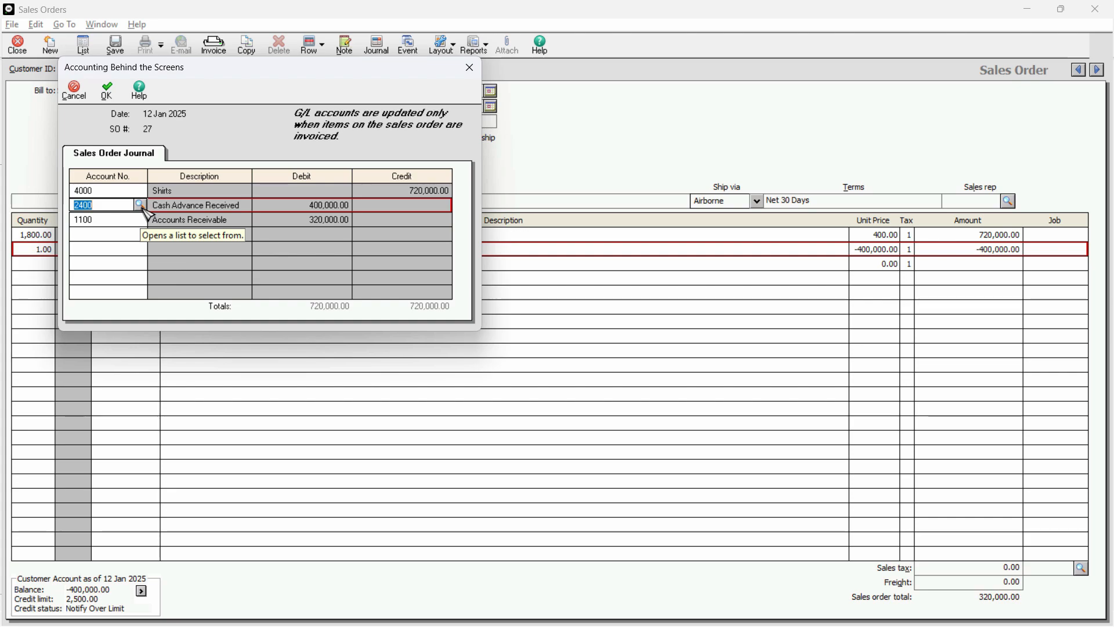
pyautogui.click(141, 205)
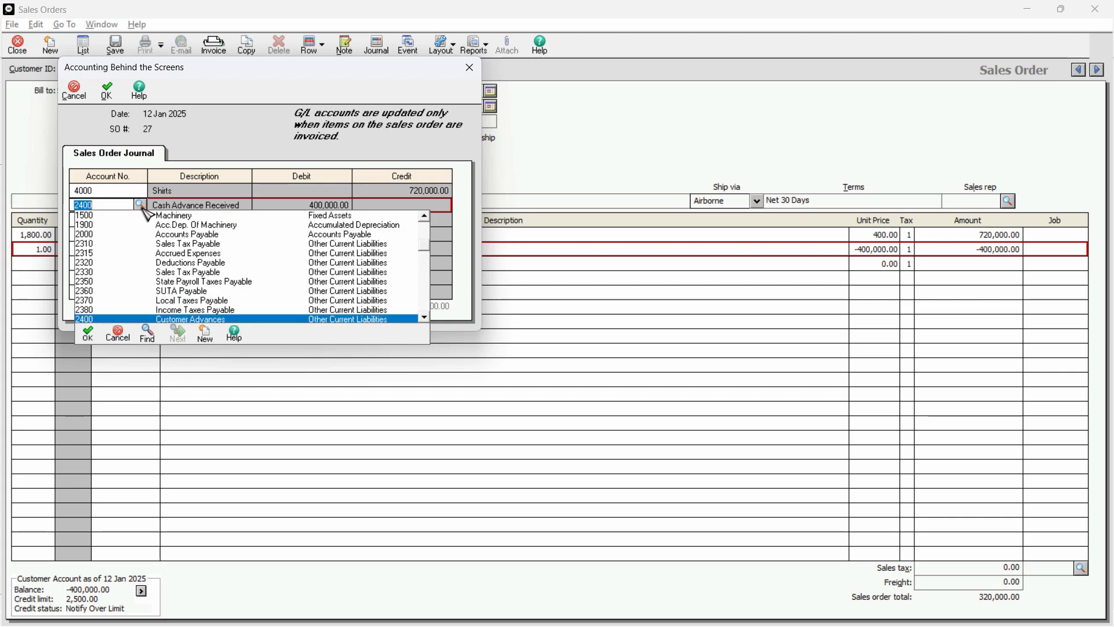
pyautogui.click(143, 209)
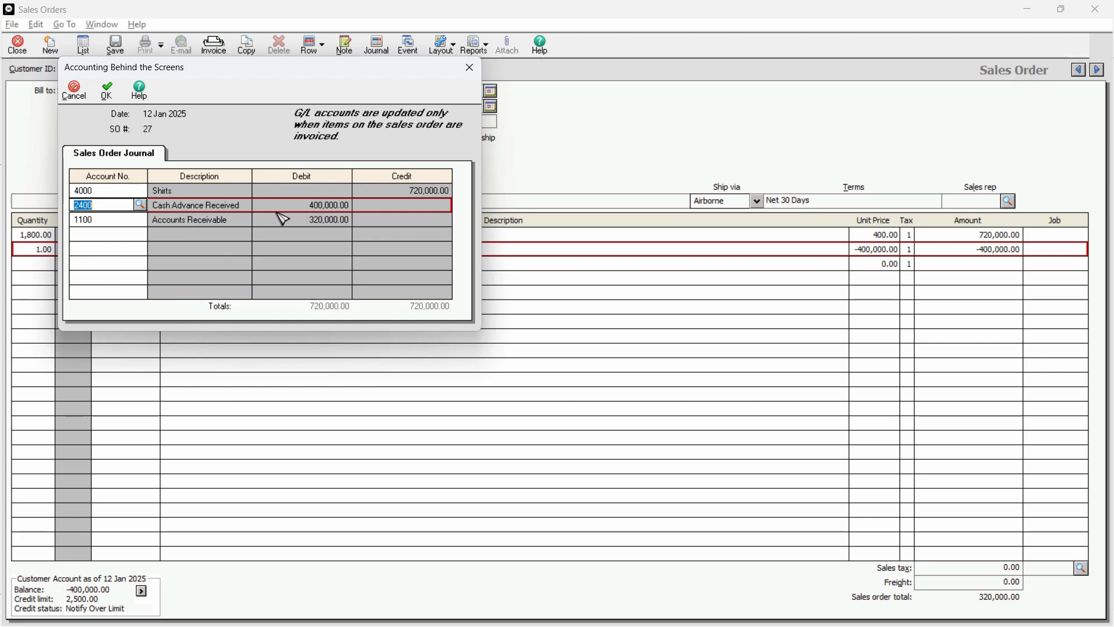
pyautogui.click(143, 191)
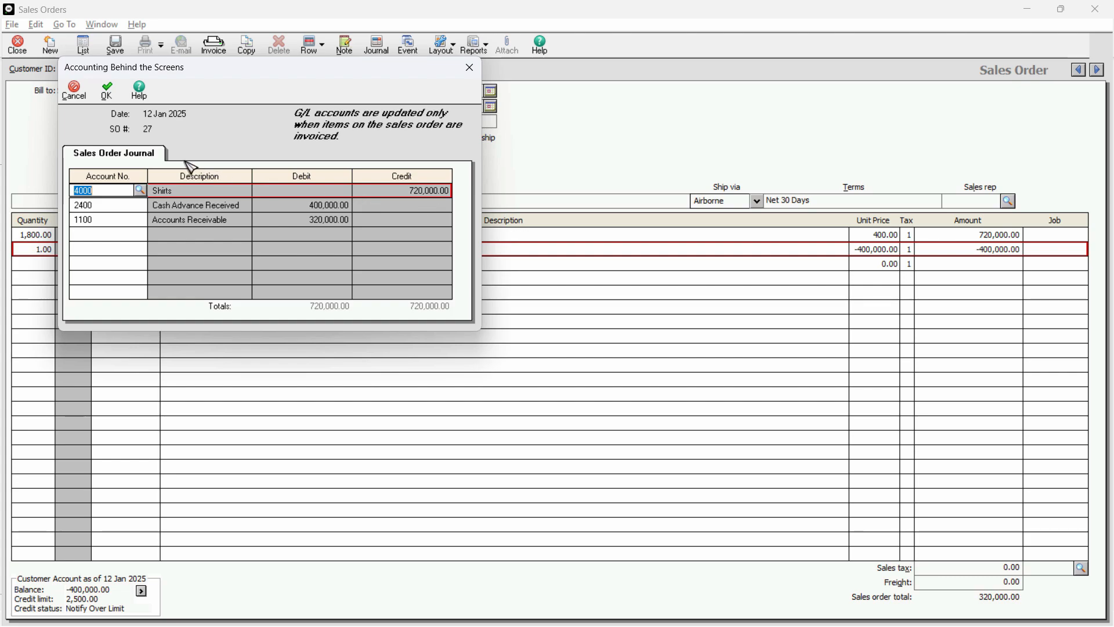
# Accept the journal accounts, save the sales order and bring the saved shirt order back into view.
pyautogui.click(108, 92)
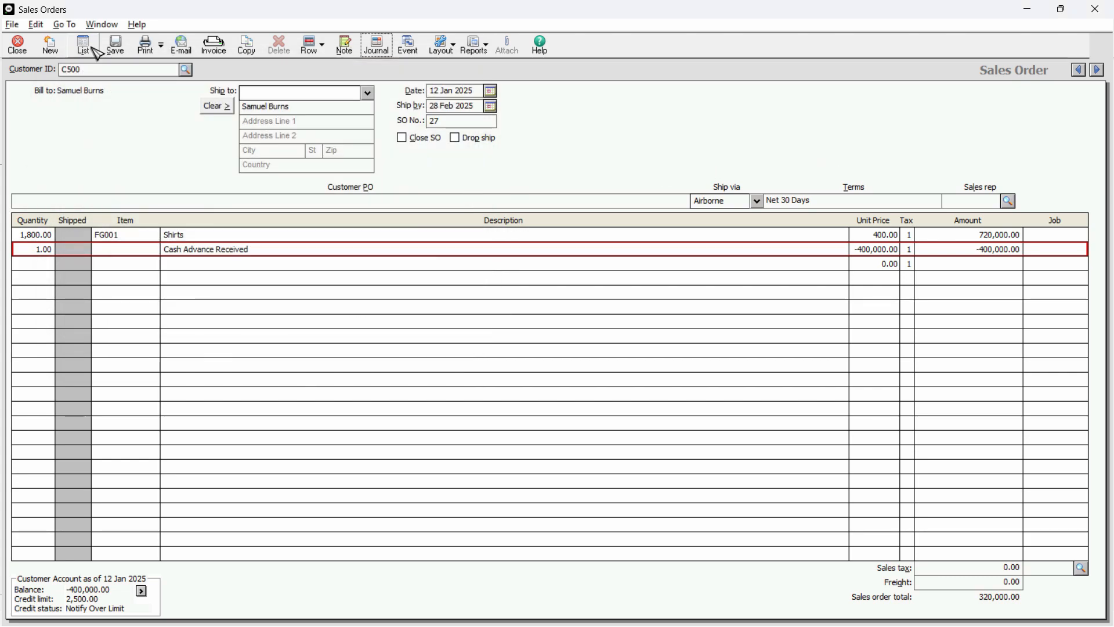
pyautogui.click(115, 45)
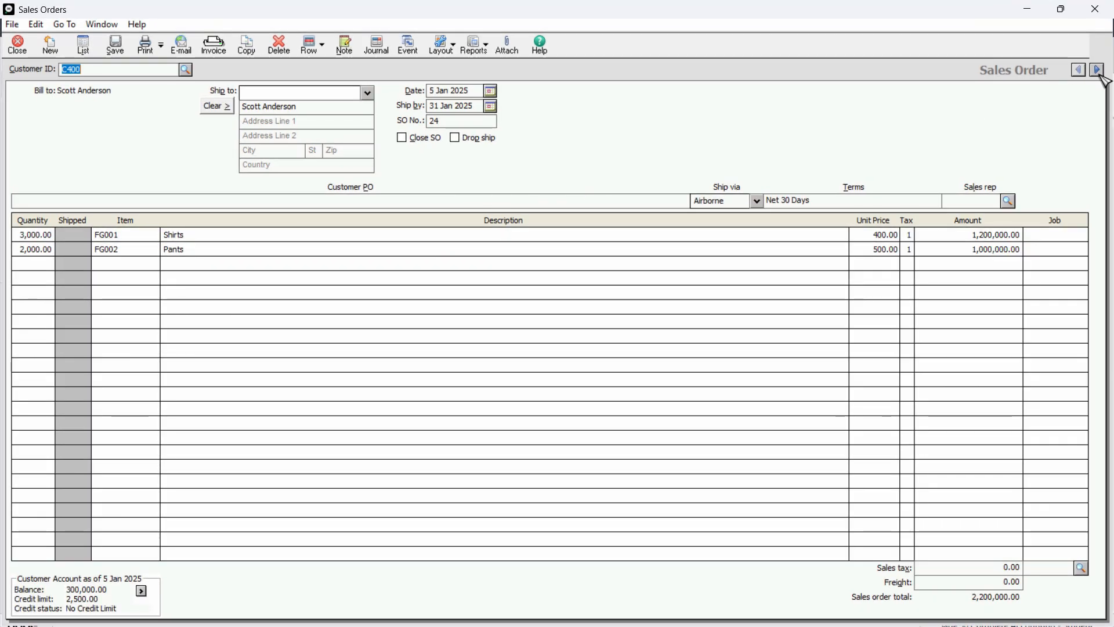
pyautogui.click(1096, 70)
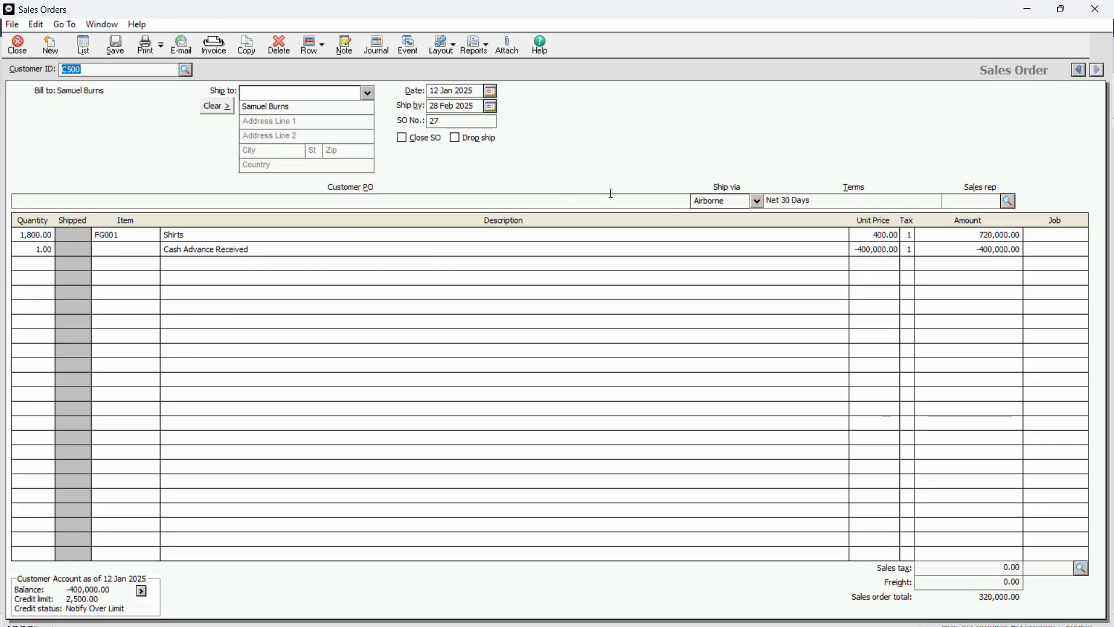
# Preview the saved order as a sales invoice, examine its Cash Advance Received line and close the invoice without saving.
pyautogui.click(216, 49)
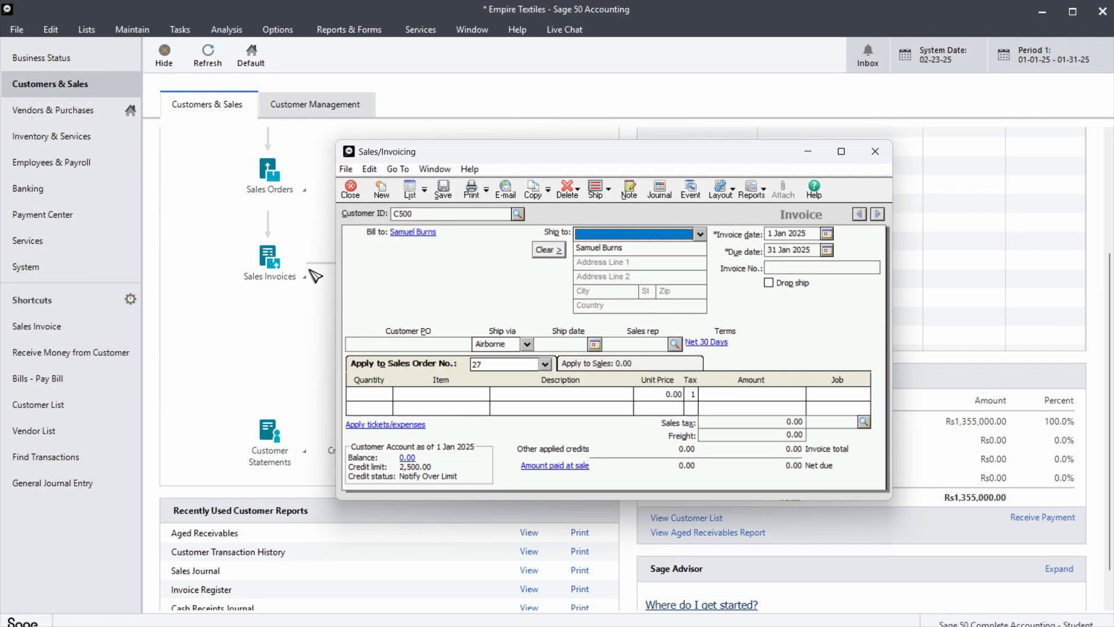
pyautogui.doubleClick(597, 153)
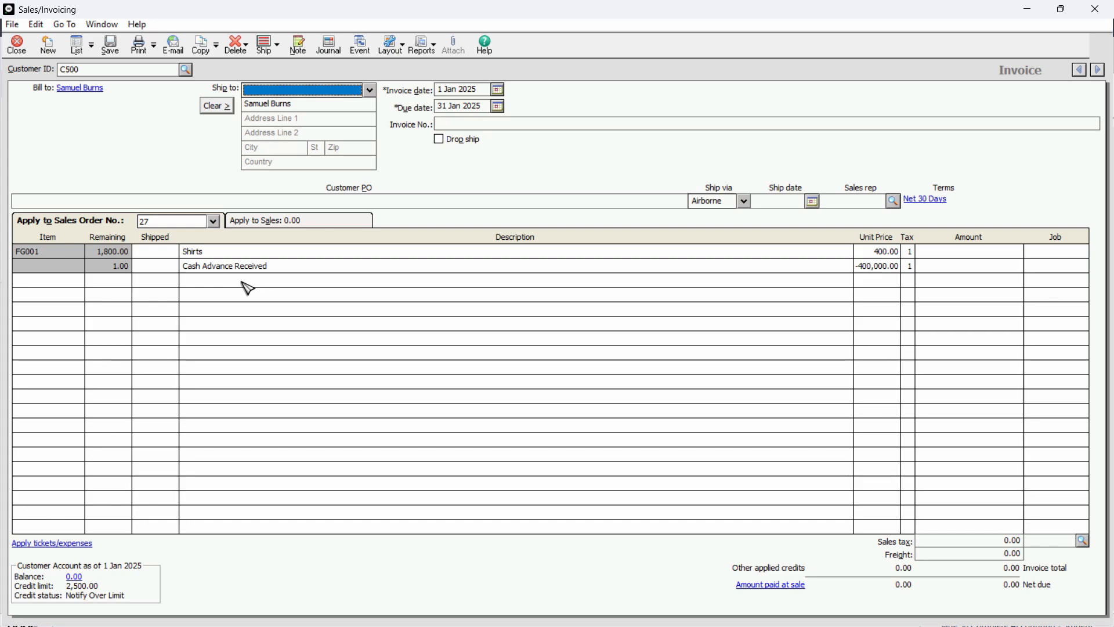
pyautogui.click(272, 267)
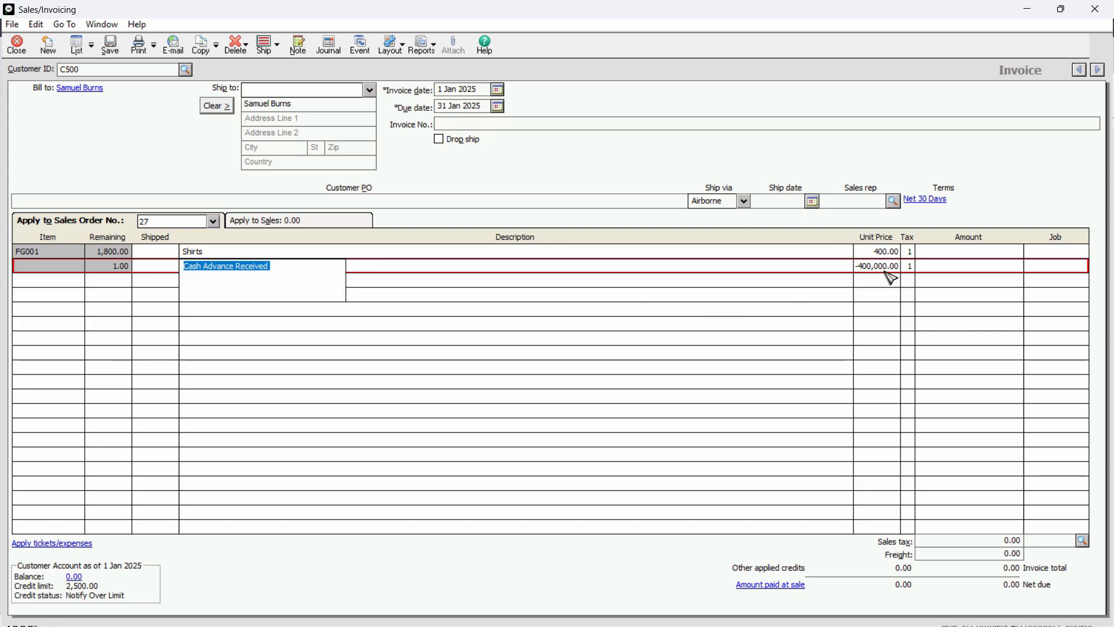
pyautogui.click(1095, 8)
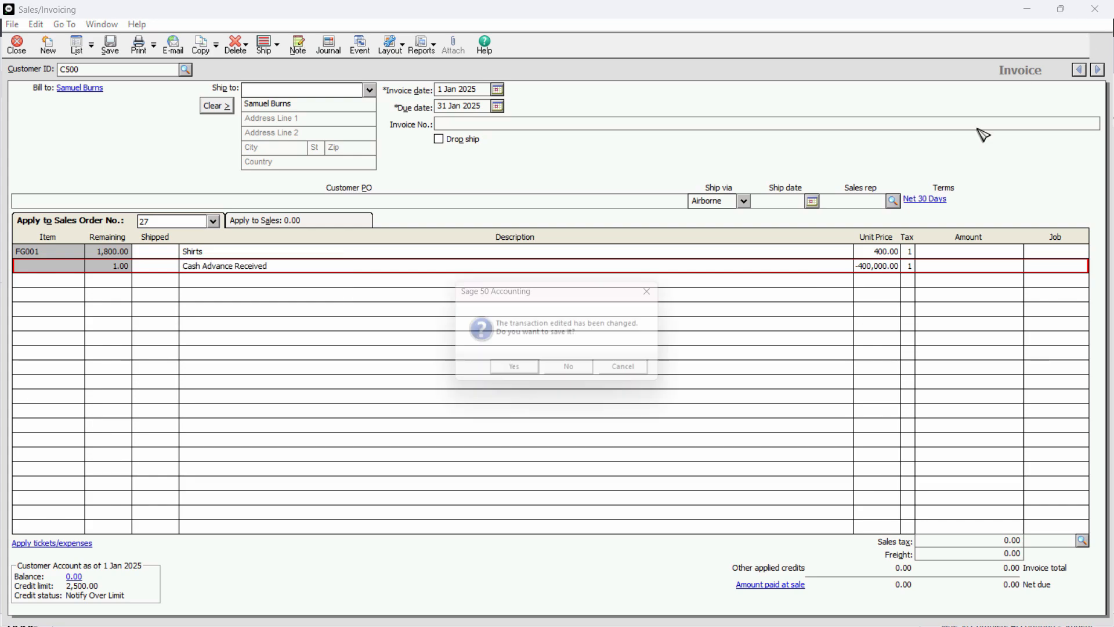
pyautogui.click(577, 376)
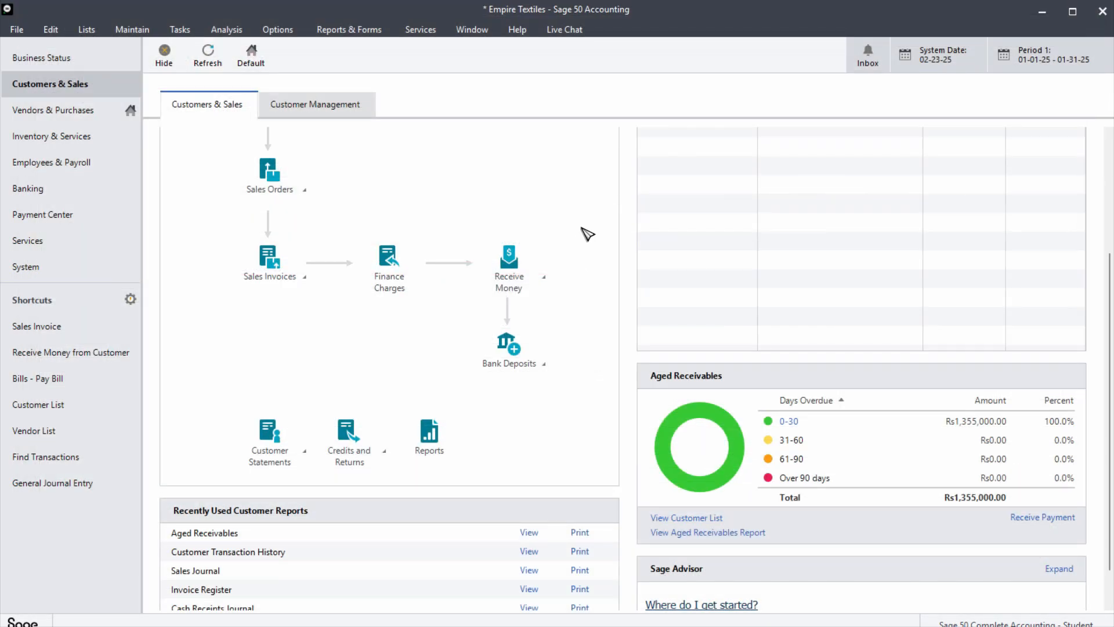